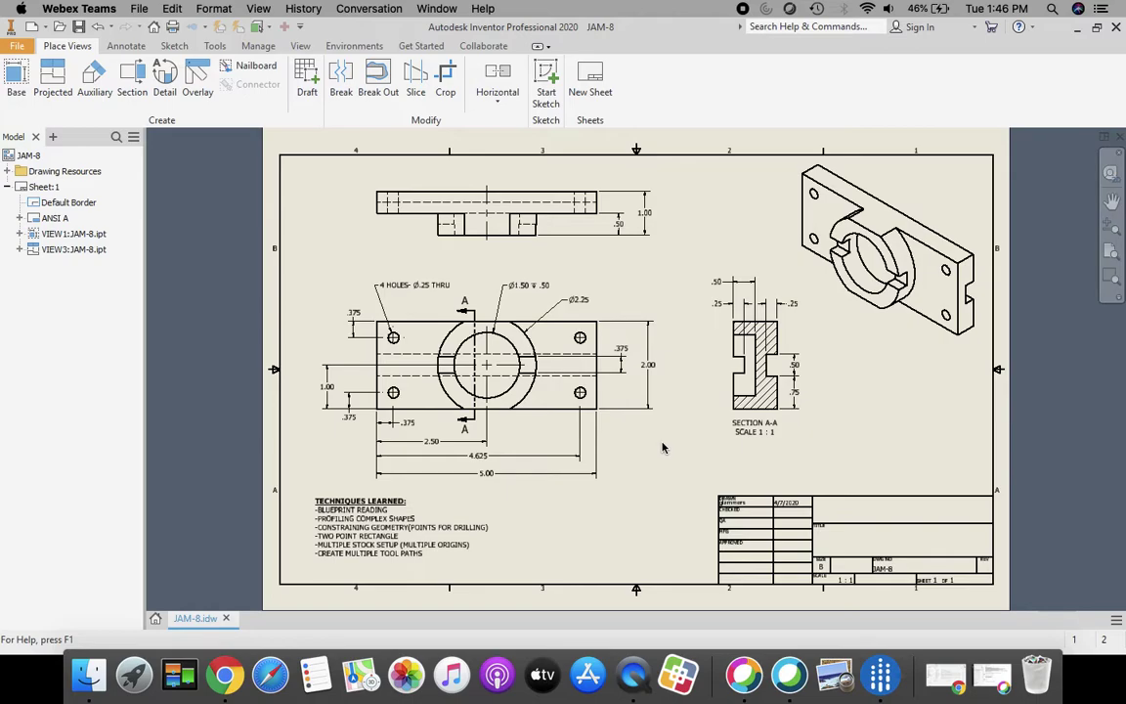
- Create a new drawing from the Standard.idw template
click(155, 621)
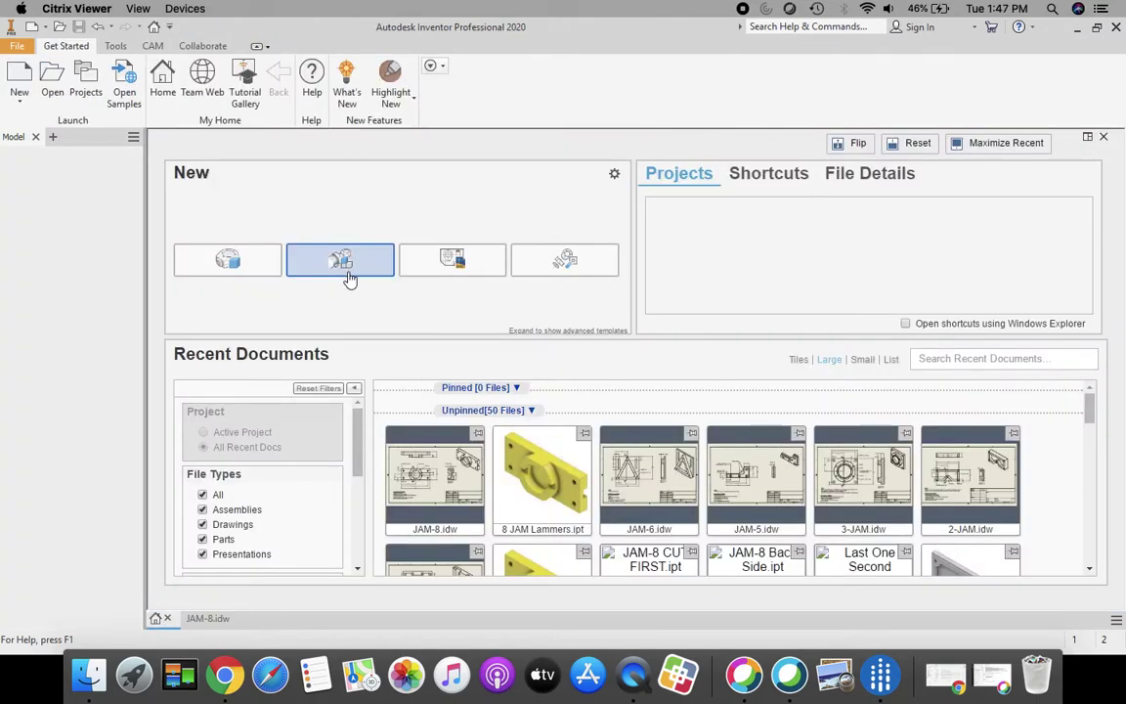
click(19, 76)
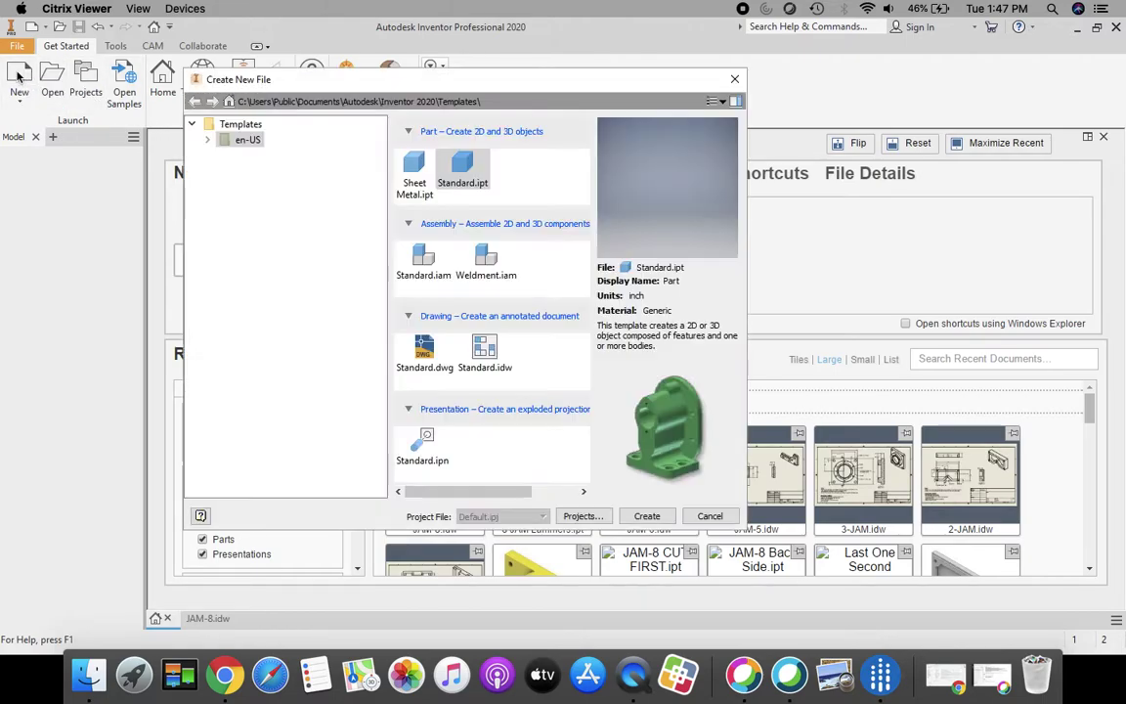
click(482, 354)
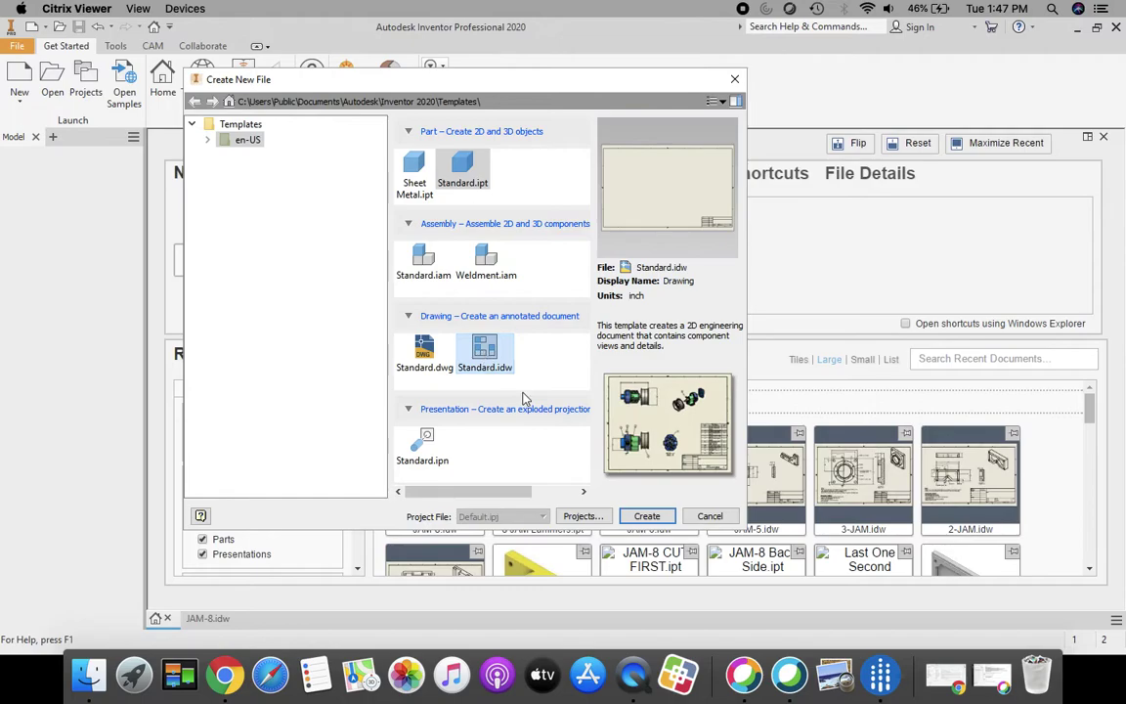
click(664, 517)
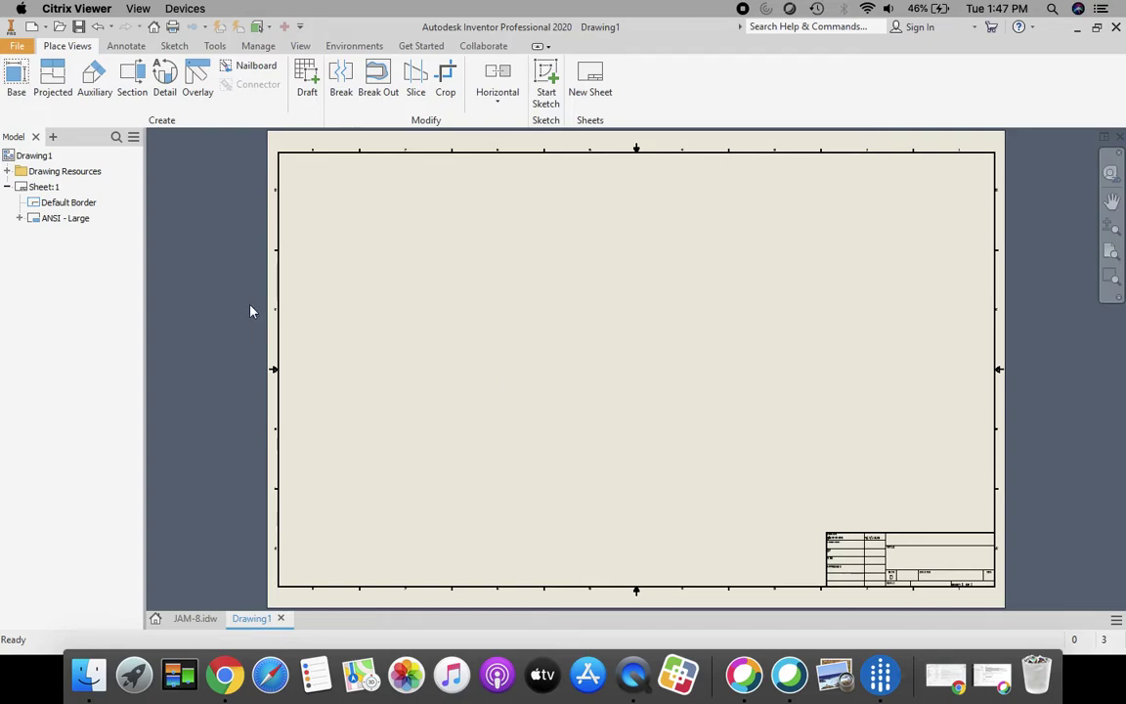
- Change the size of Sheet:1 to B
right_click(26, 192)
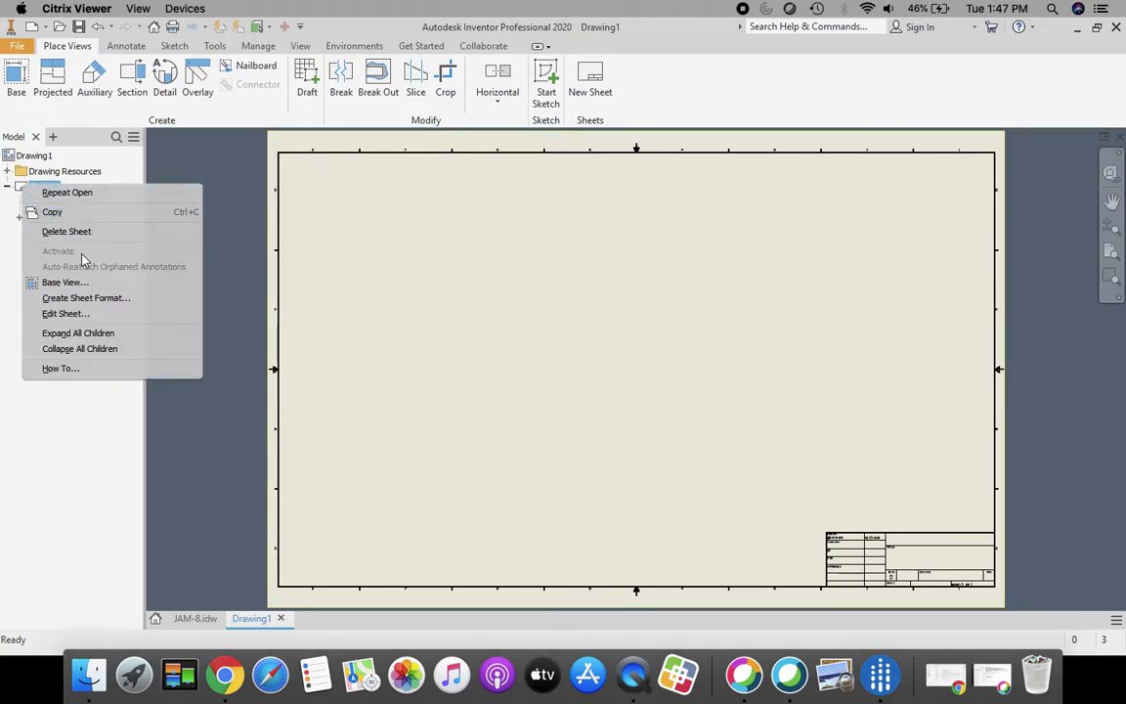
click(67, 313)
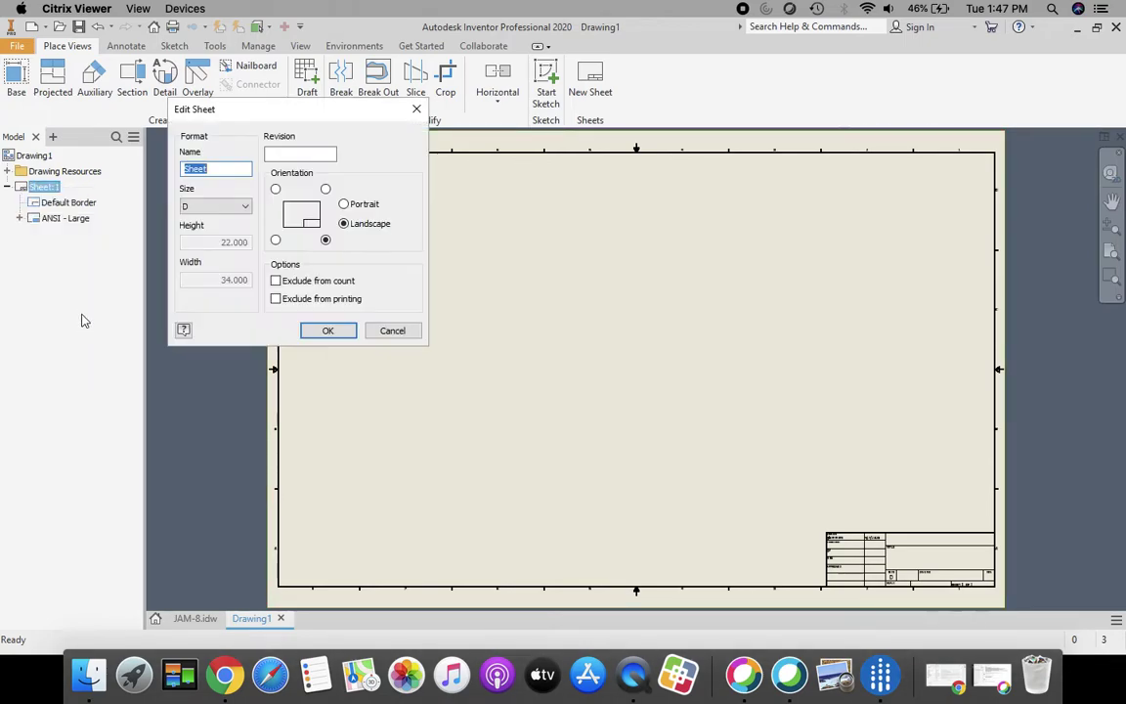
click(246, 208)
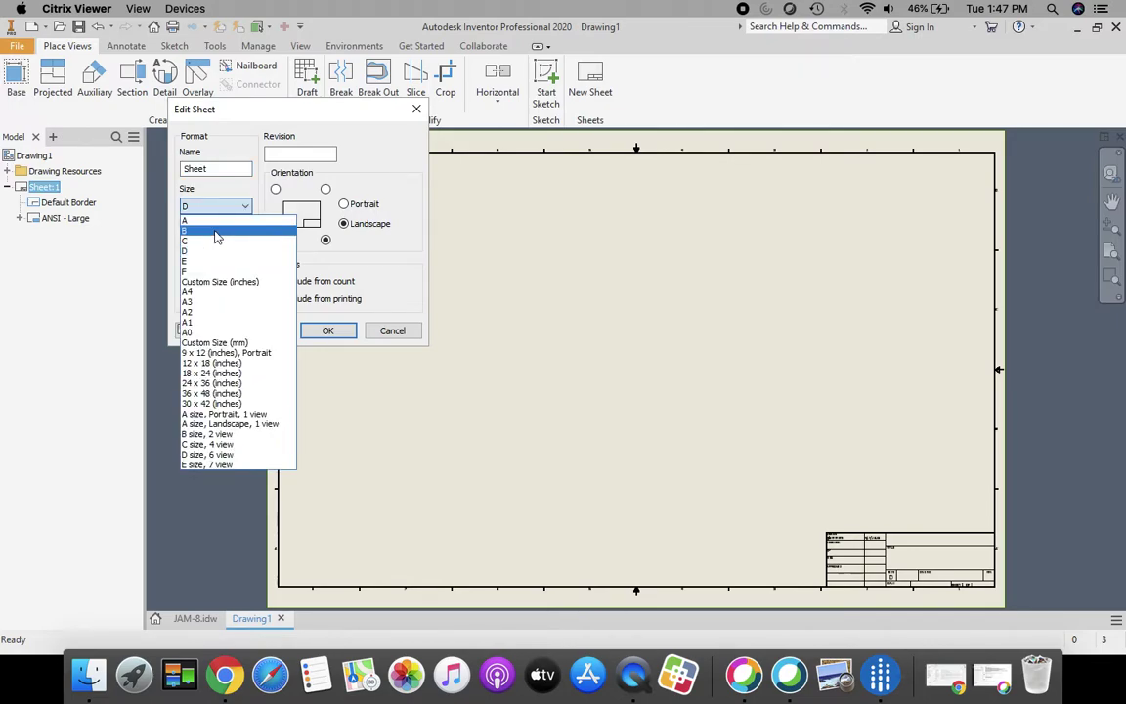
click(217, 231)
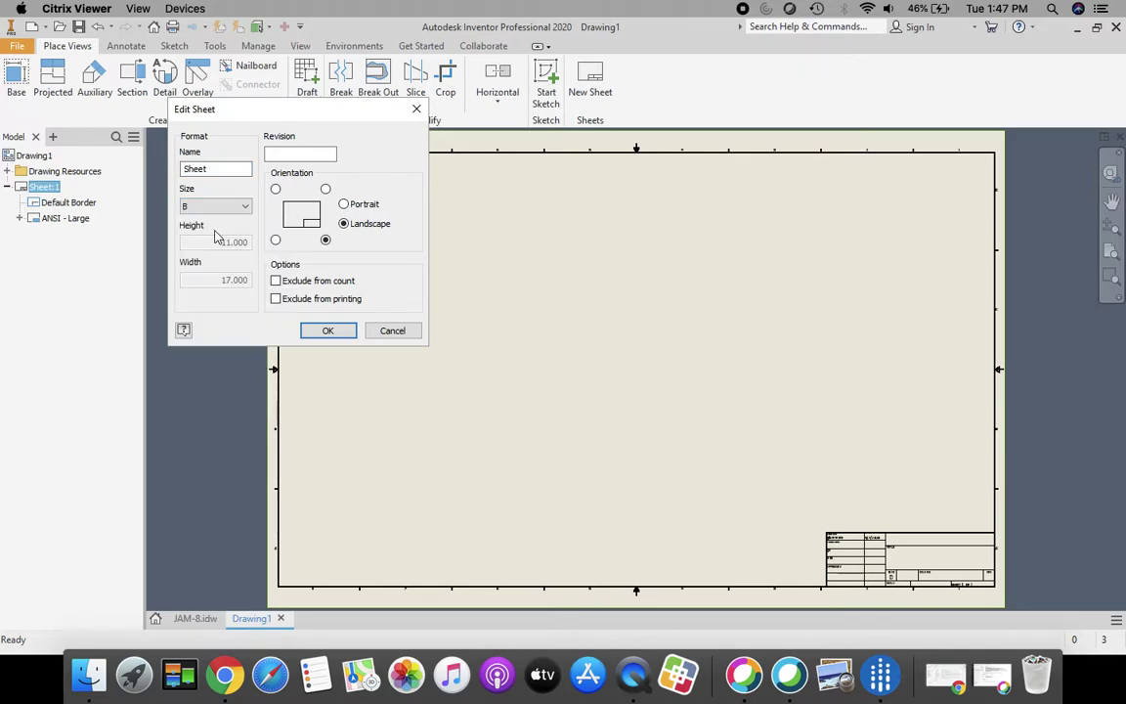
click(328, 331)
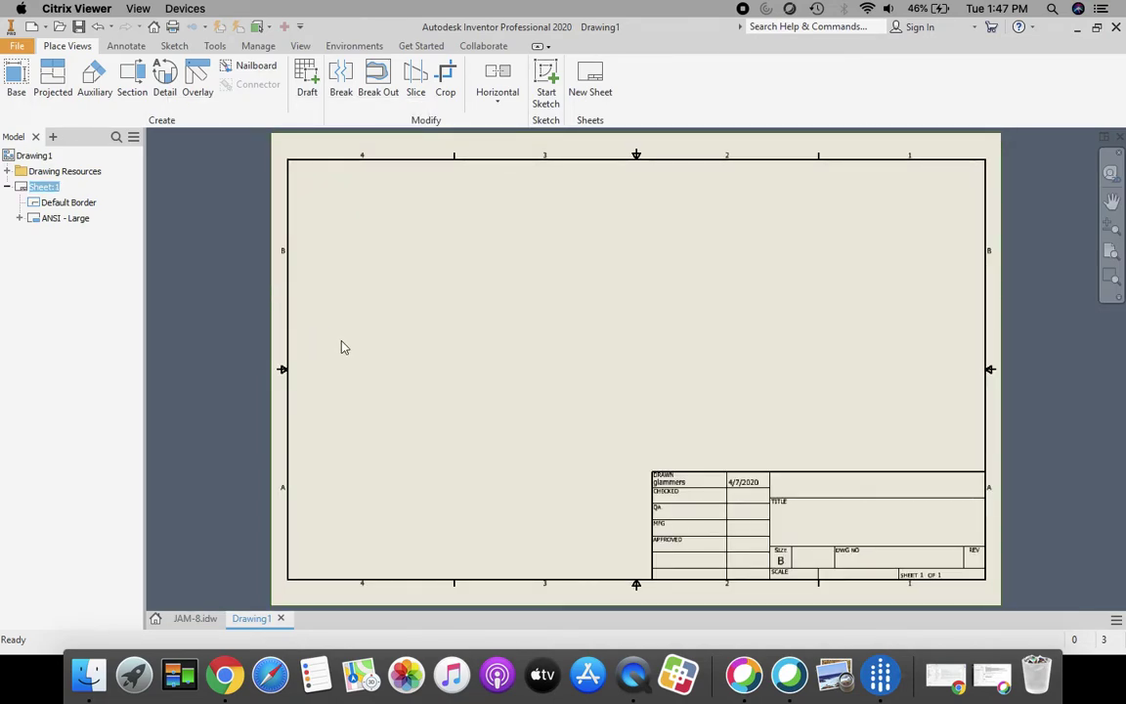
- Start a base view and load the 8 JAM part file from the network home drive as its model
click(16, 78)
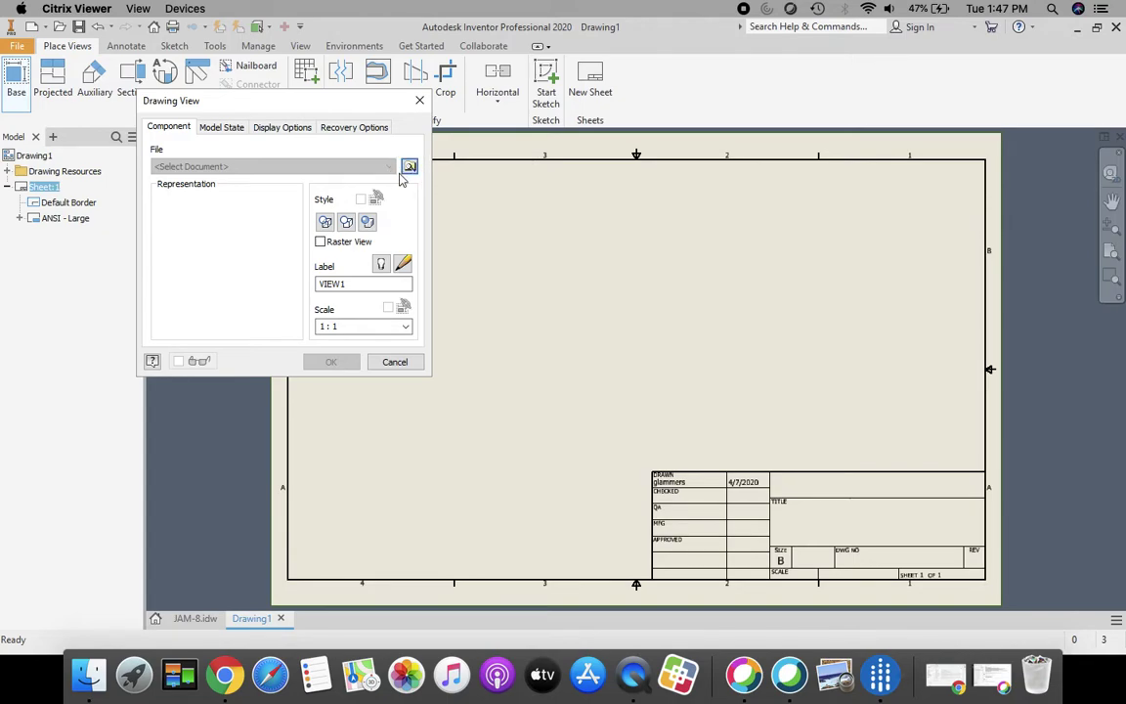
click(409, 167)
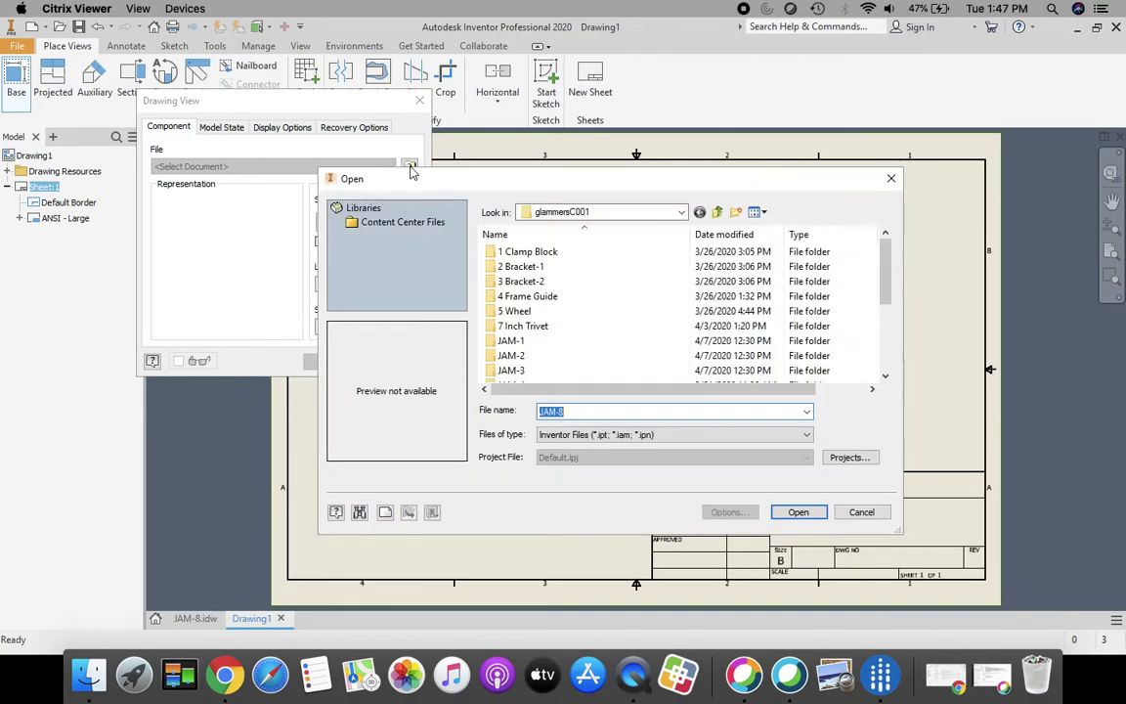
click(673, 220)
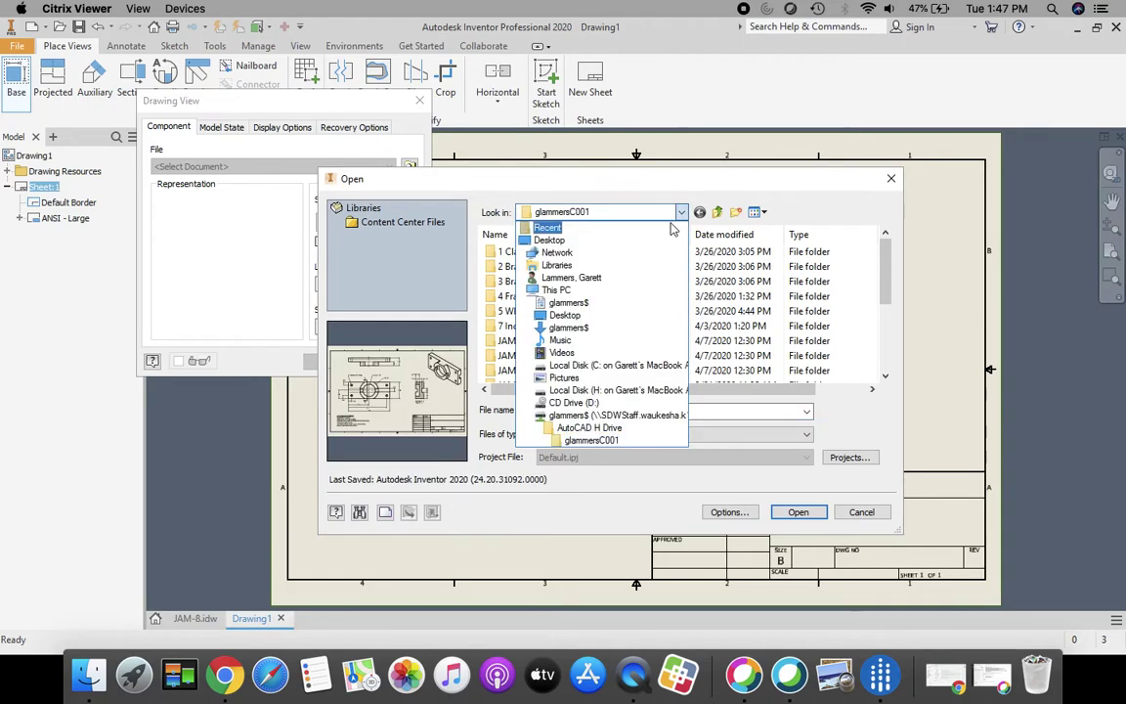
click(599, 414)
click(606, 212)
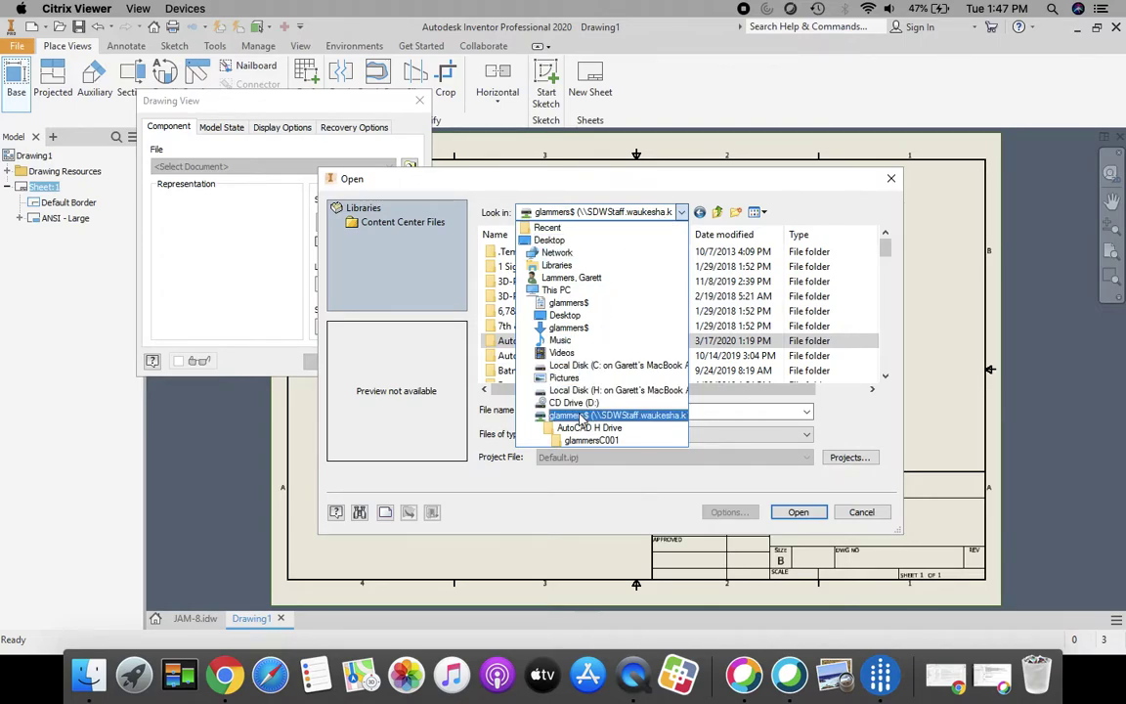
click(586, 416)
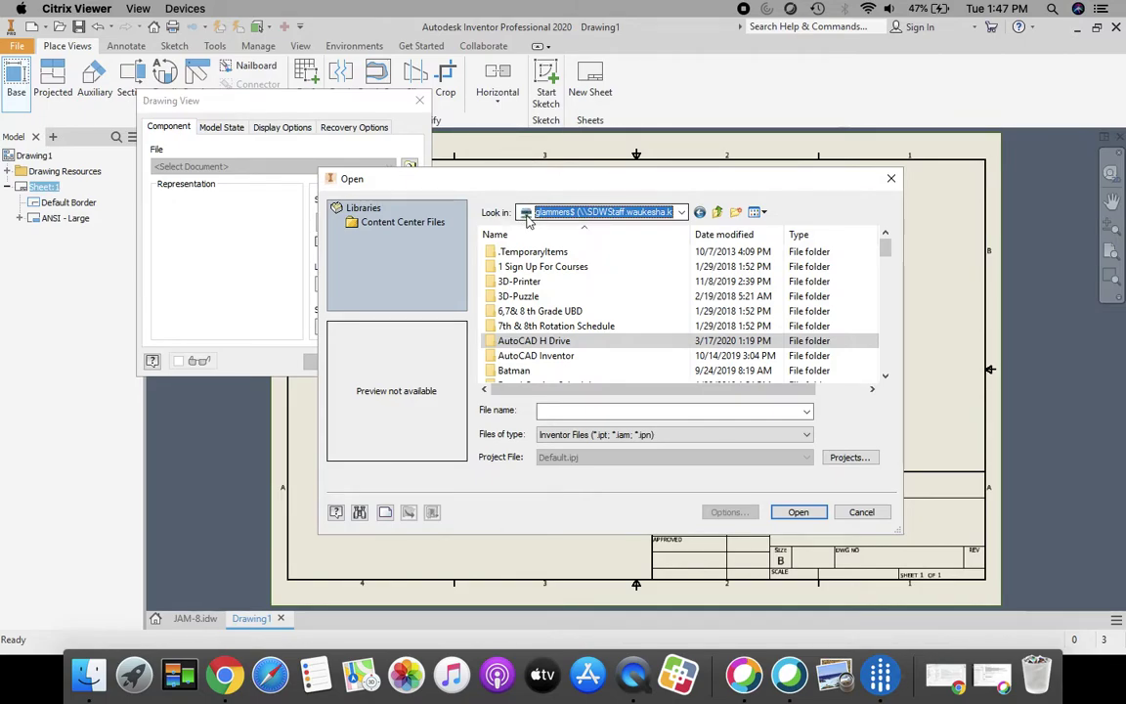
scroll(577, 344, down, 15)
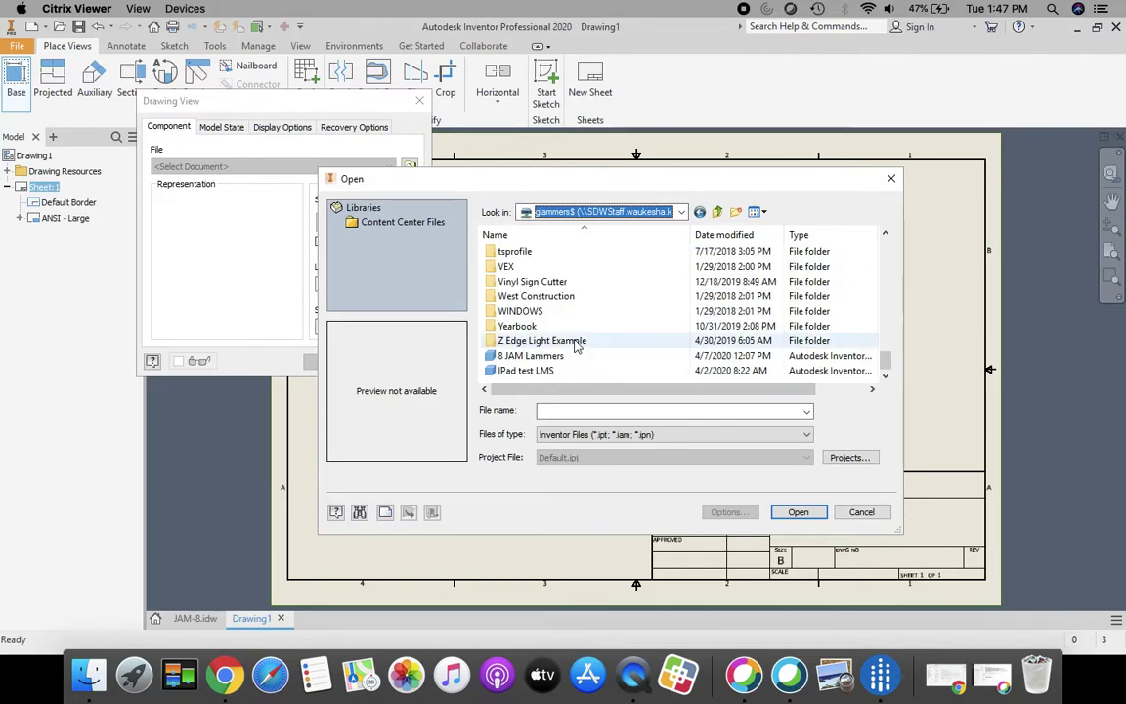
click(532, 357)
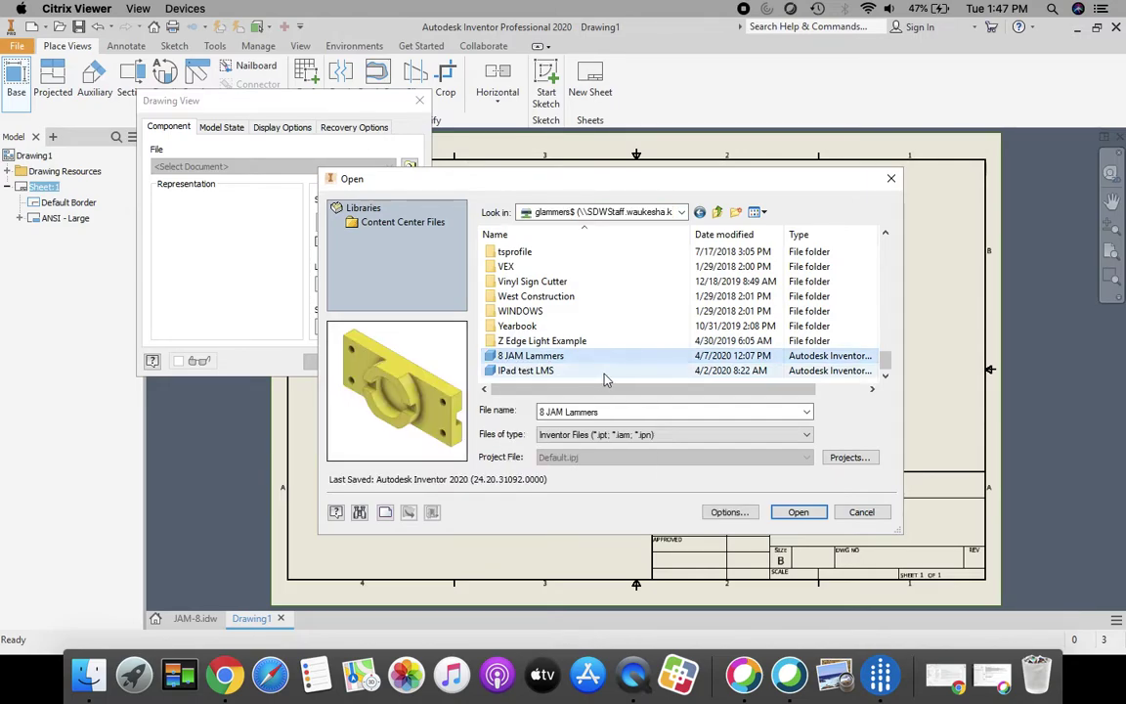
click(798, 512)
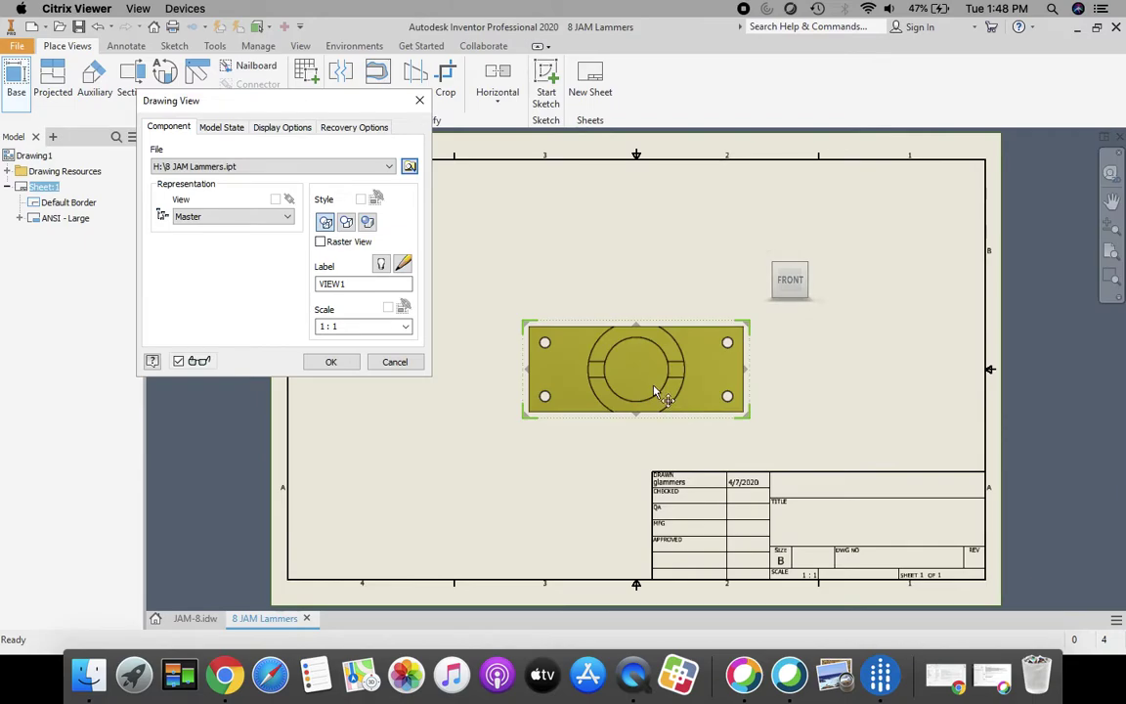
- Create the front base view at 1:1 scale and move it to the left half of the sheet
click(332, 362)
click(759, 395)
drag(759, 395, 608, 406)
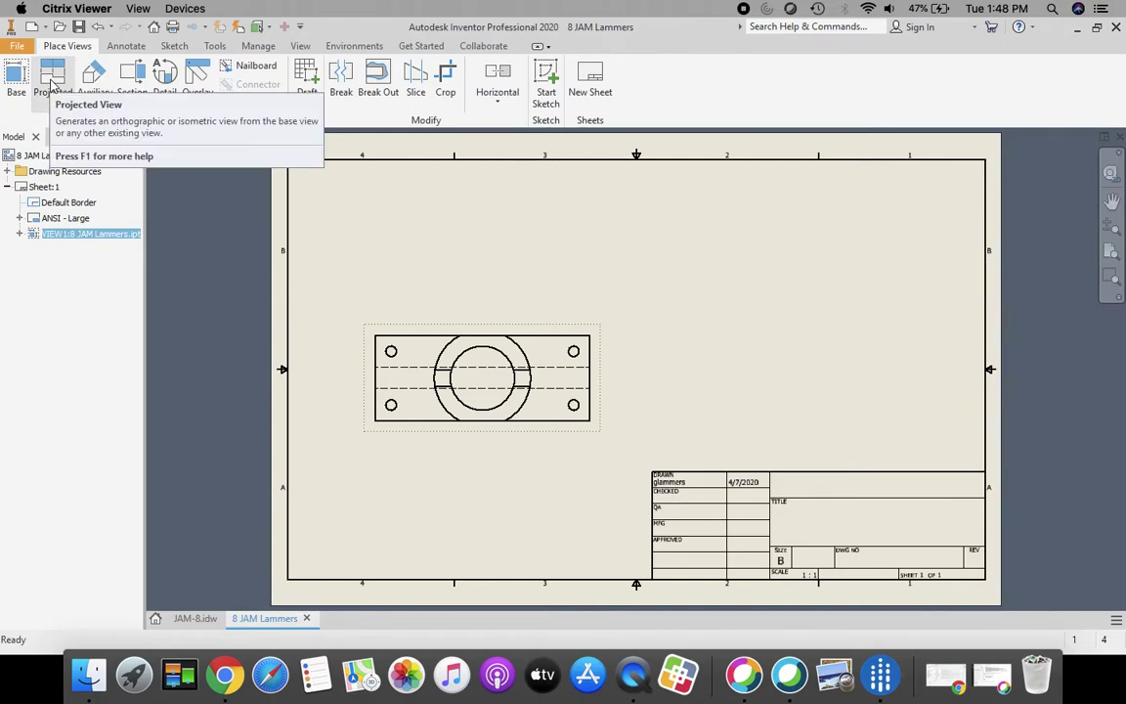
- Project a top view above the front view and an isometric view in the sheet's upper-right corner
click(52, 86)
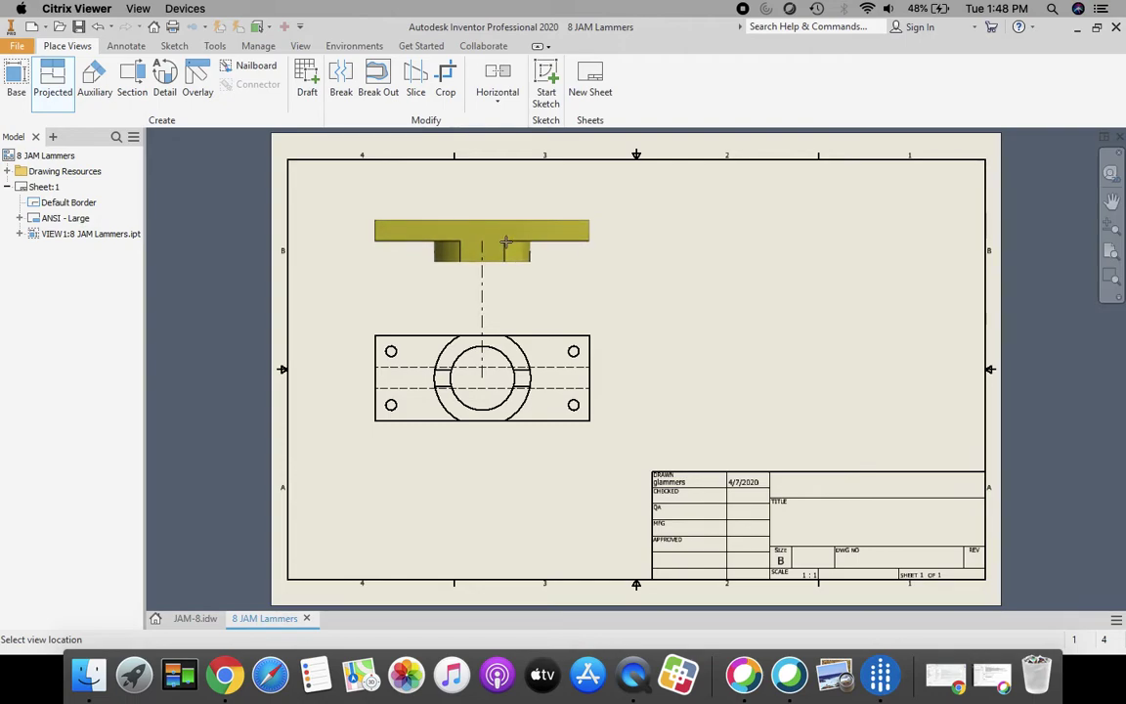
key(Escape)
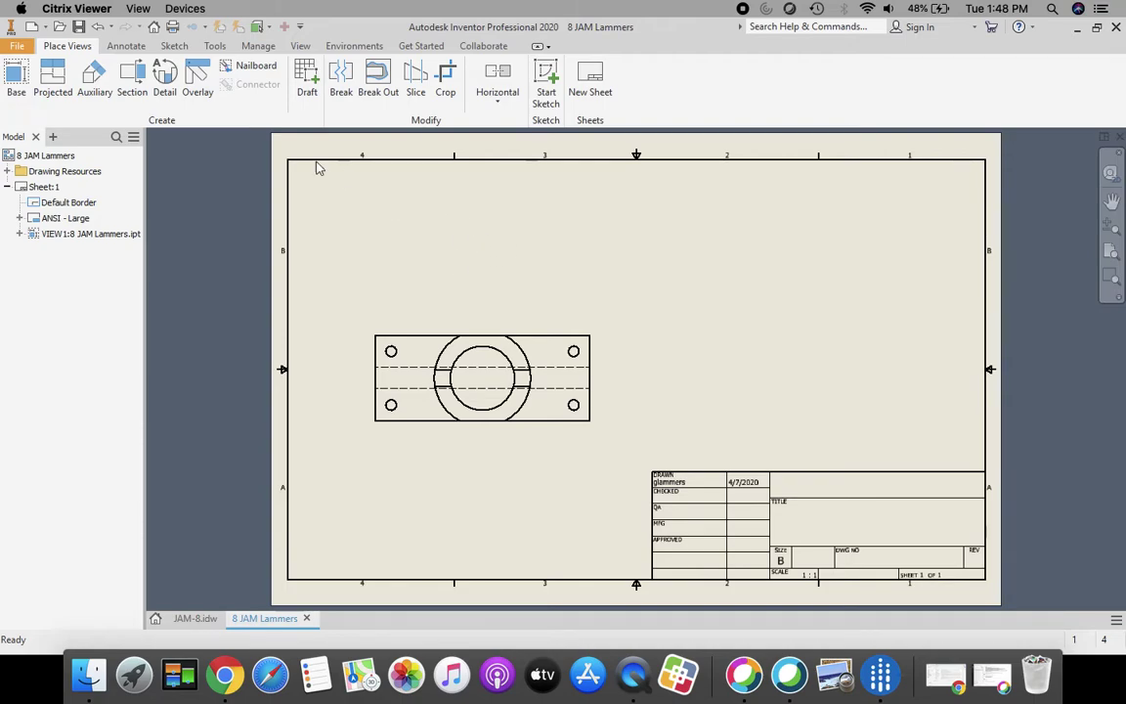
click(55, 81)
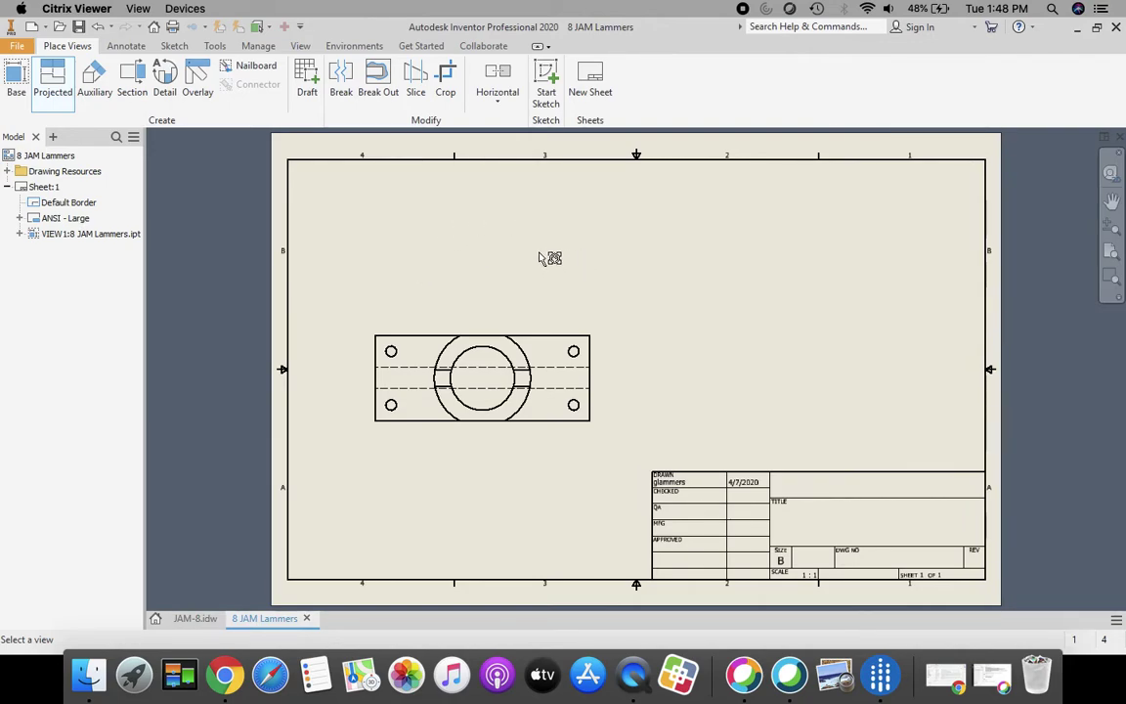
click(476, 354)
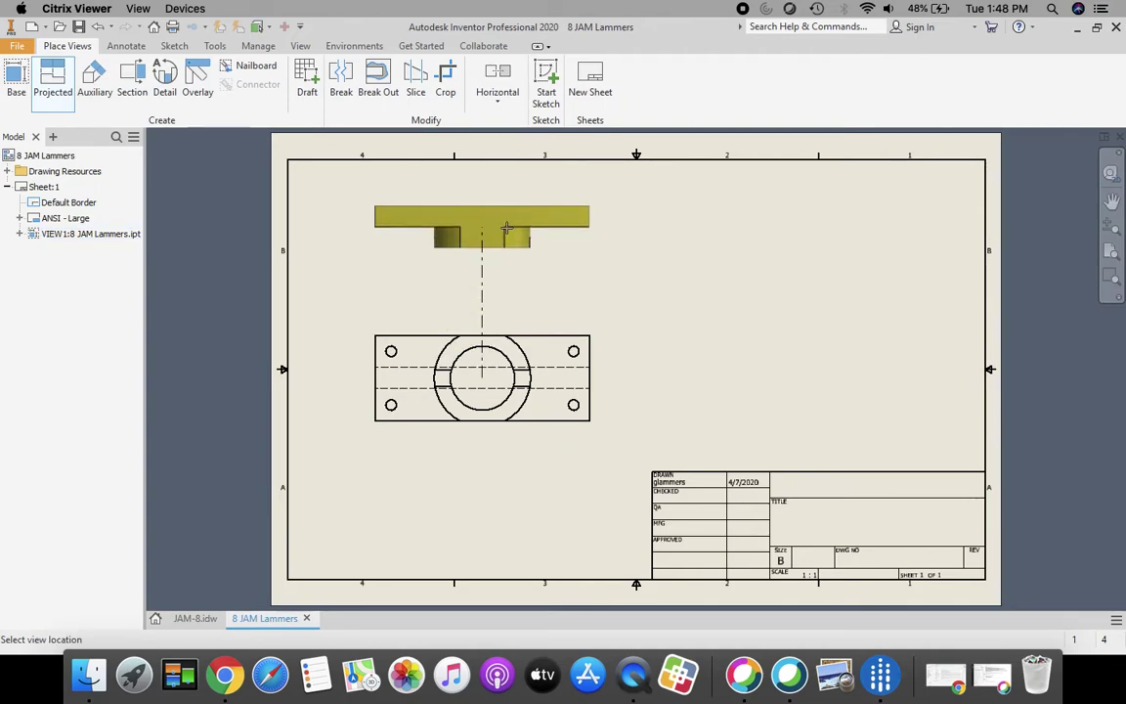
click(508, 229)
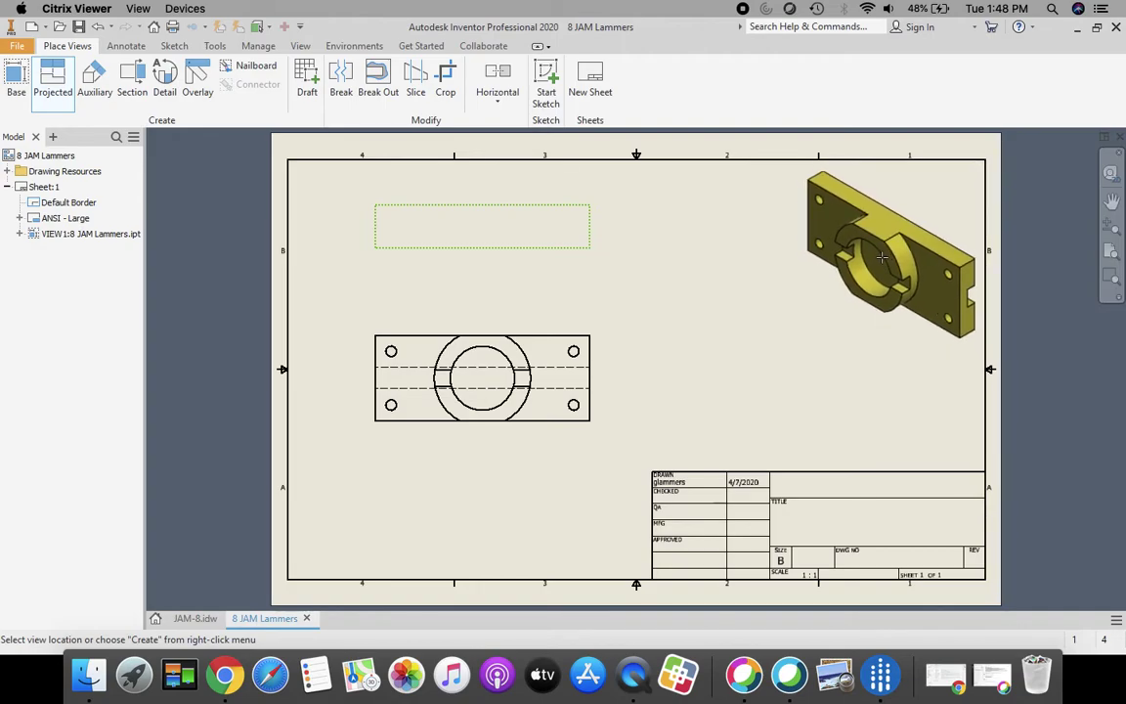
click(882, 256)
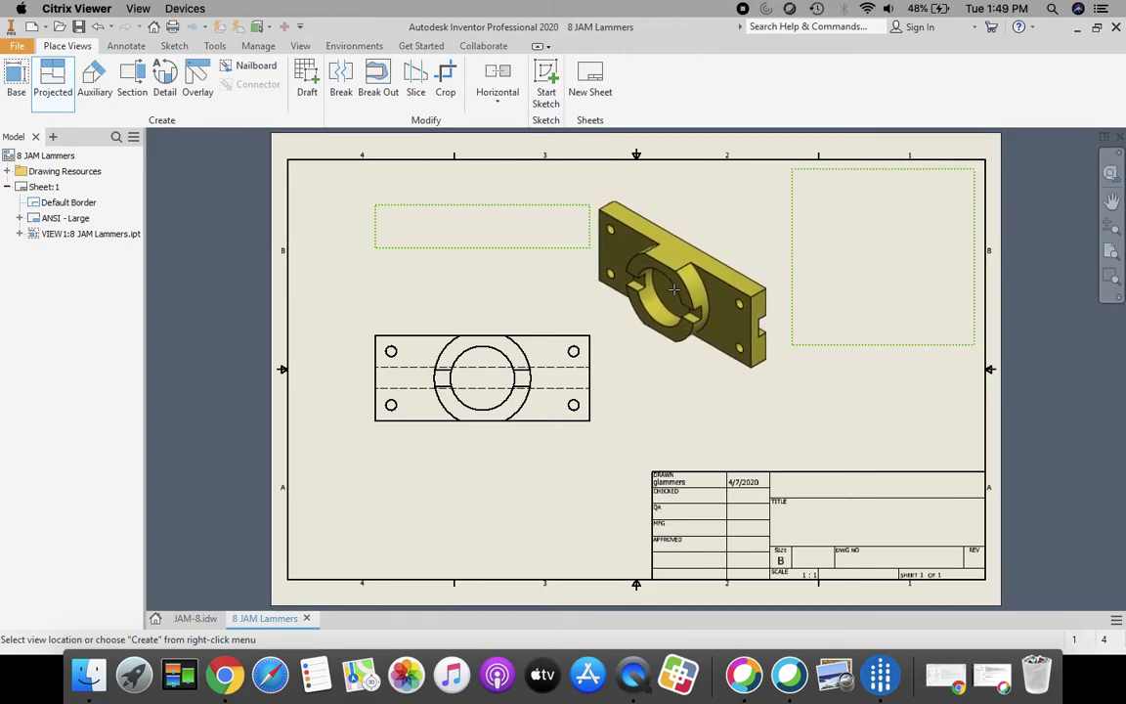
right_click(674, 289)
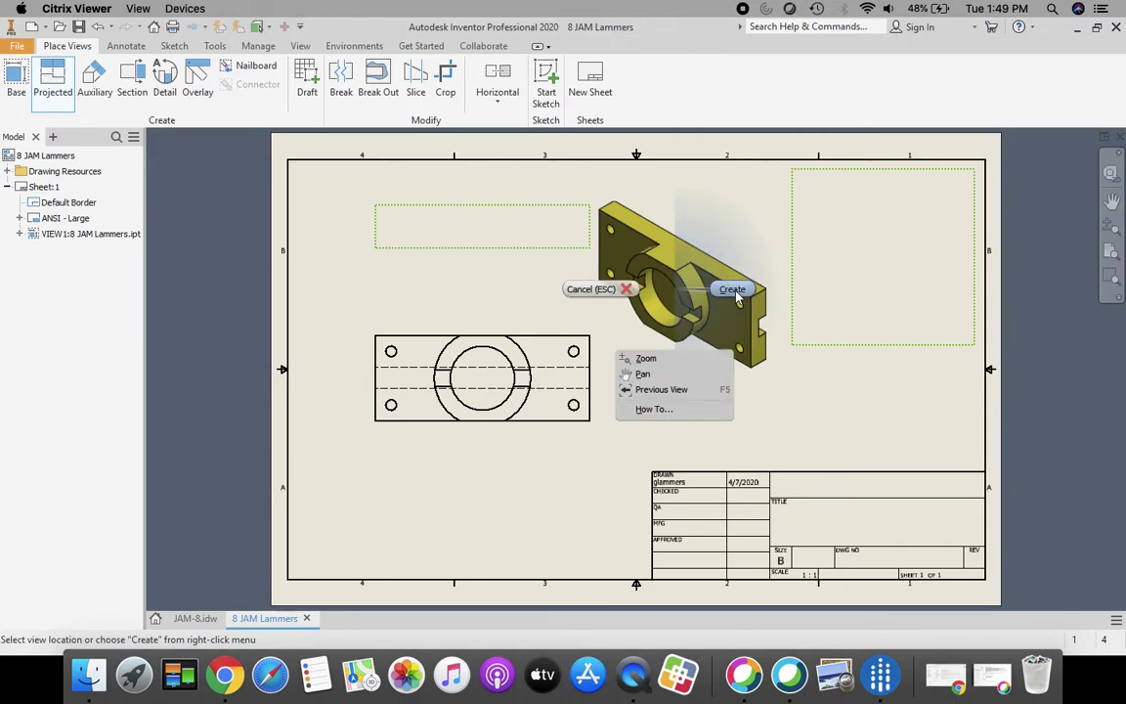
click(734, 291)
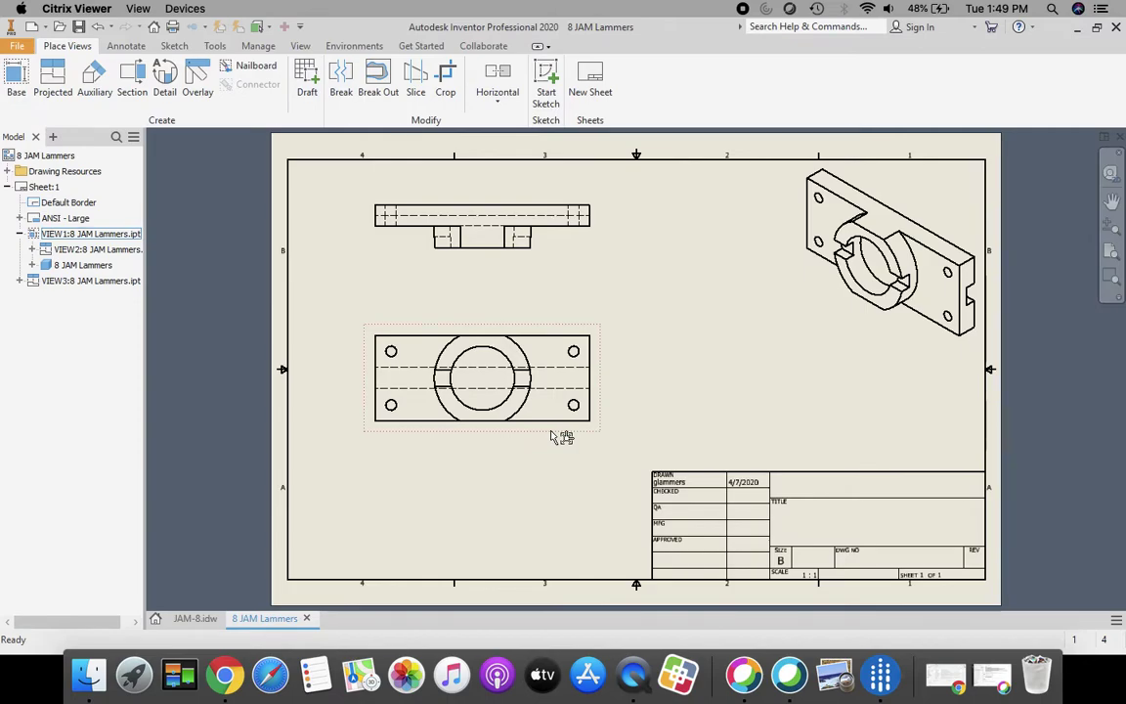
mouse_move(556, 436)
mouse_down()
mouse_move(555, 416)
mouse_move(555, 433)
mouse_up()
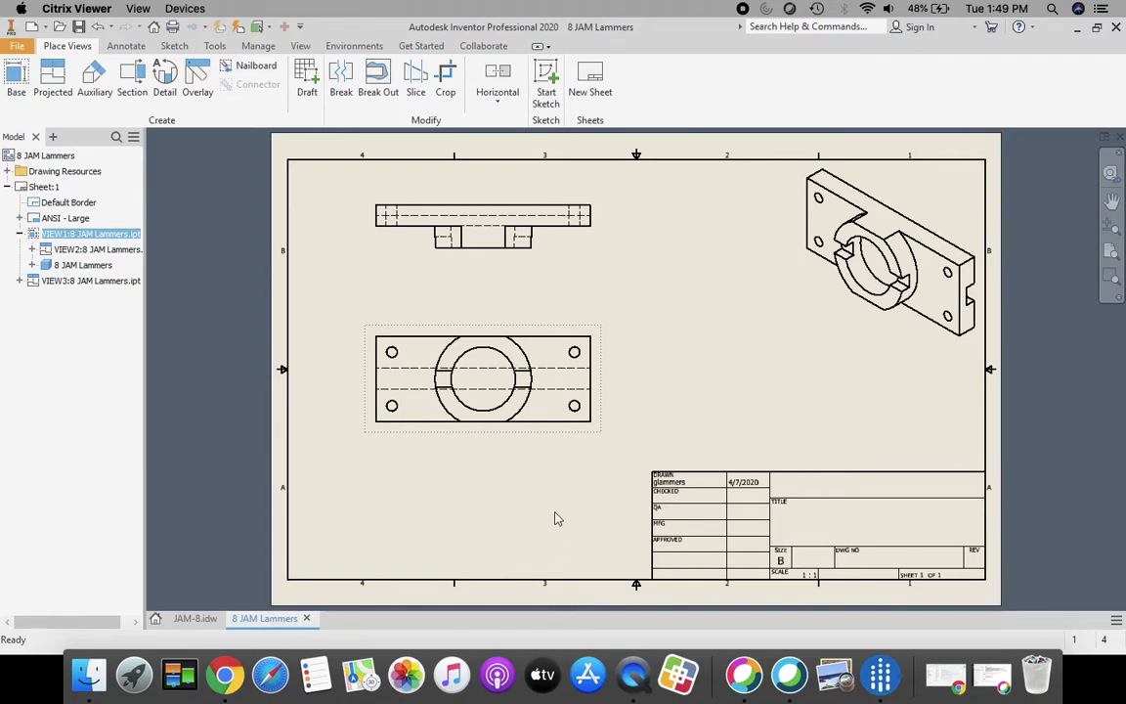
- Create full section view A-A at 1:1 along a vertical line left of the bore's centre, placed right of the front view
scroll(515, 384, up, 3)
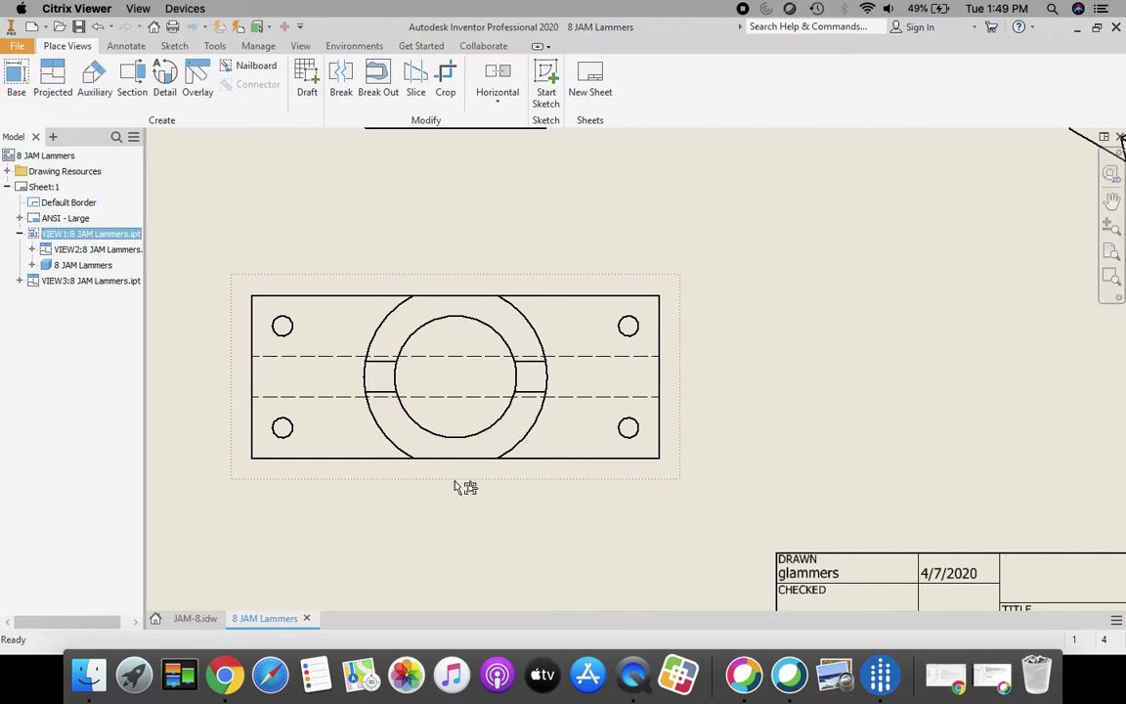
click(132, 78)
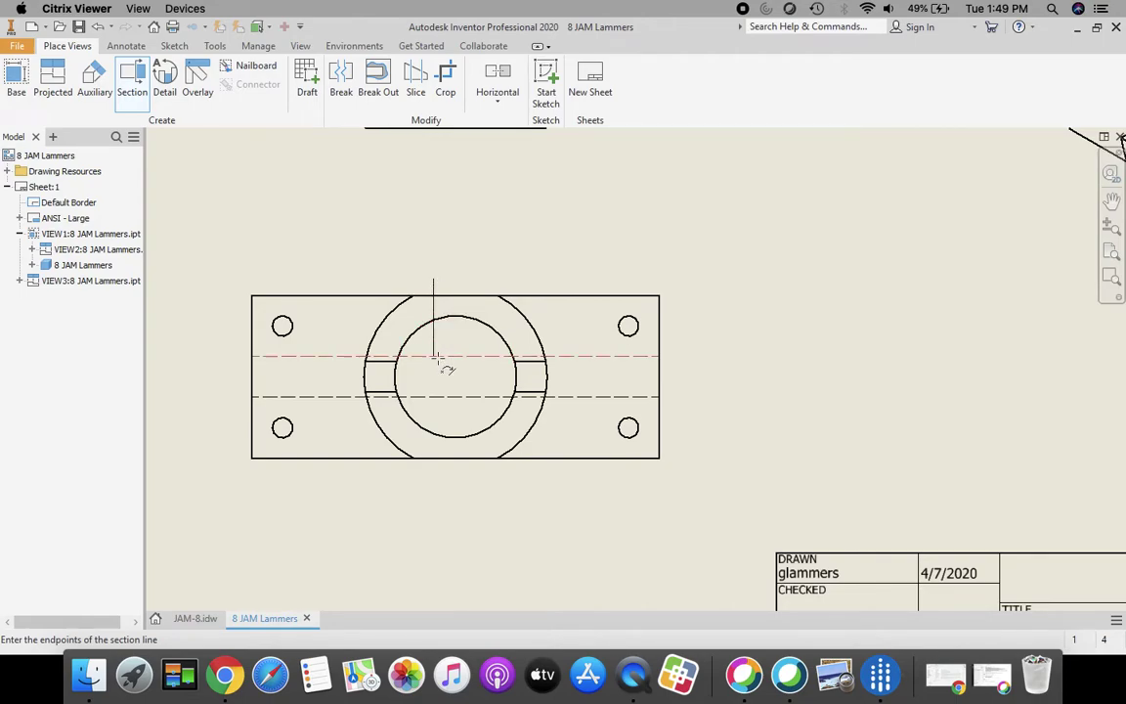
click(436, 474)
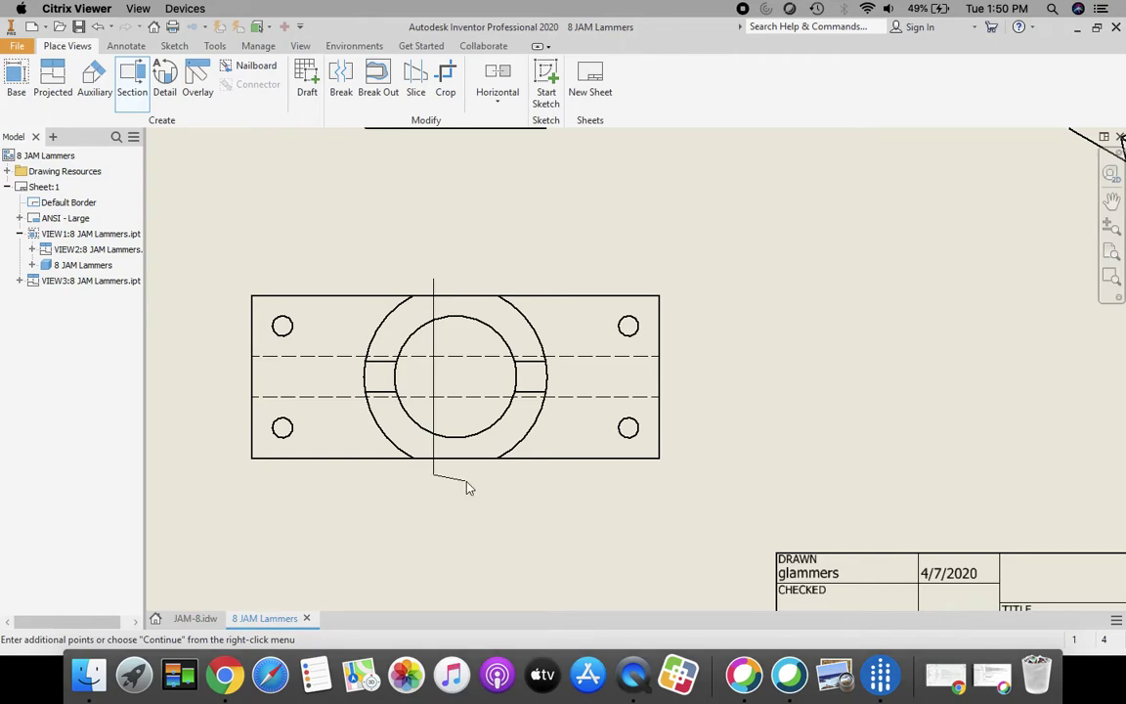
right_click(464, 481)
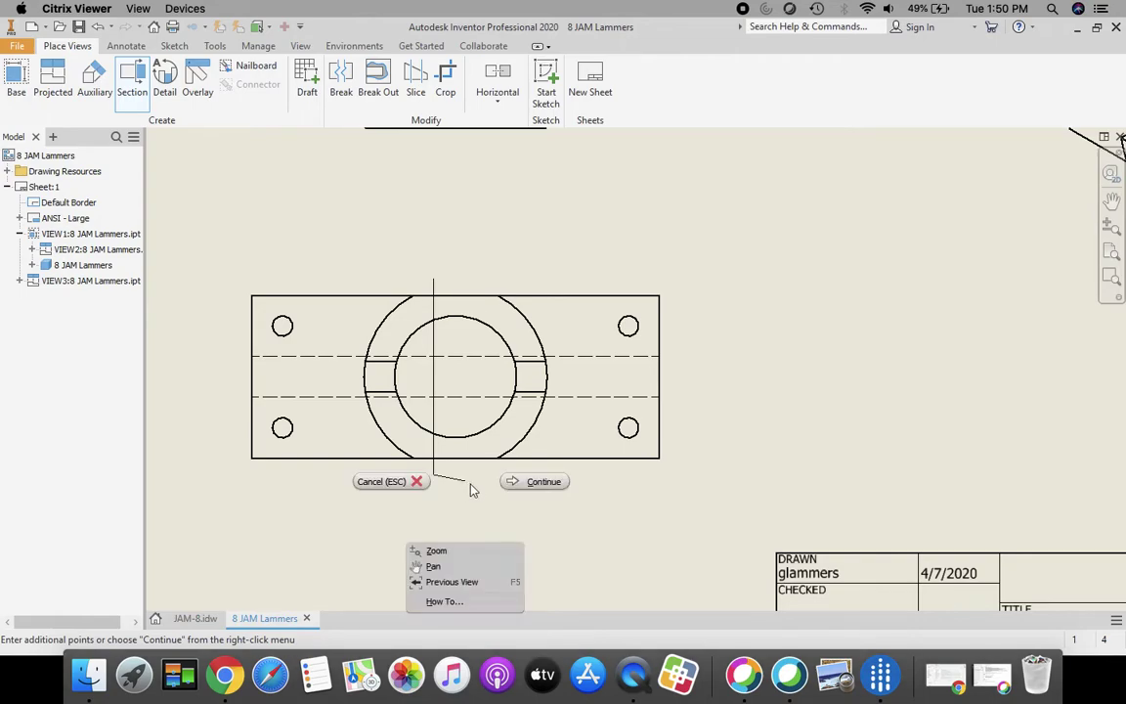
click(540, 483)
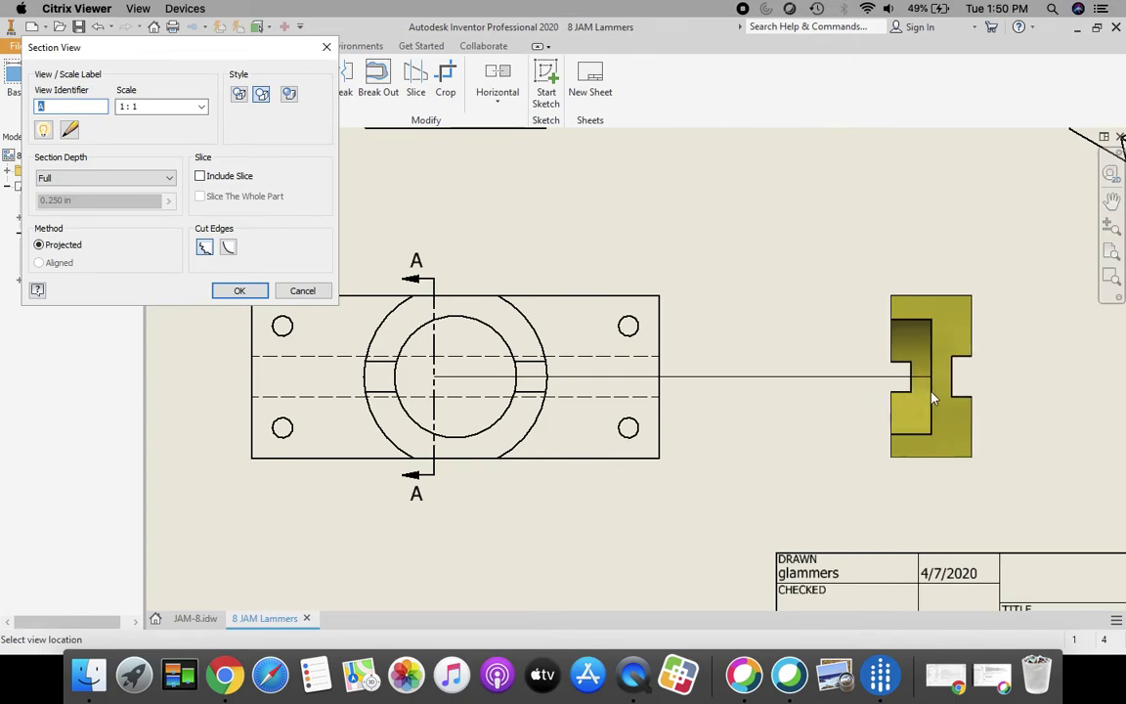
click(1111, 252)
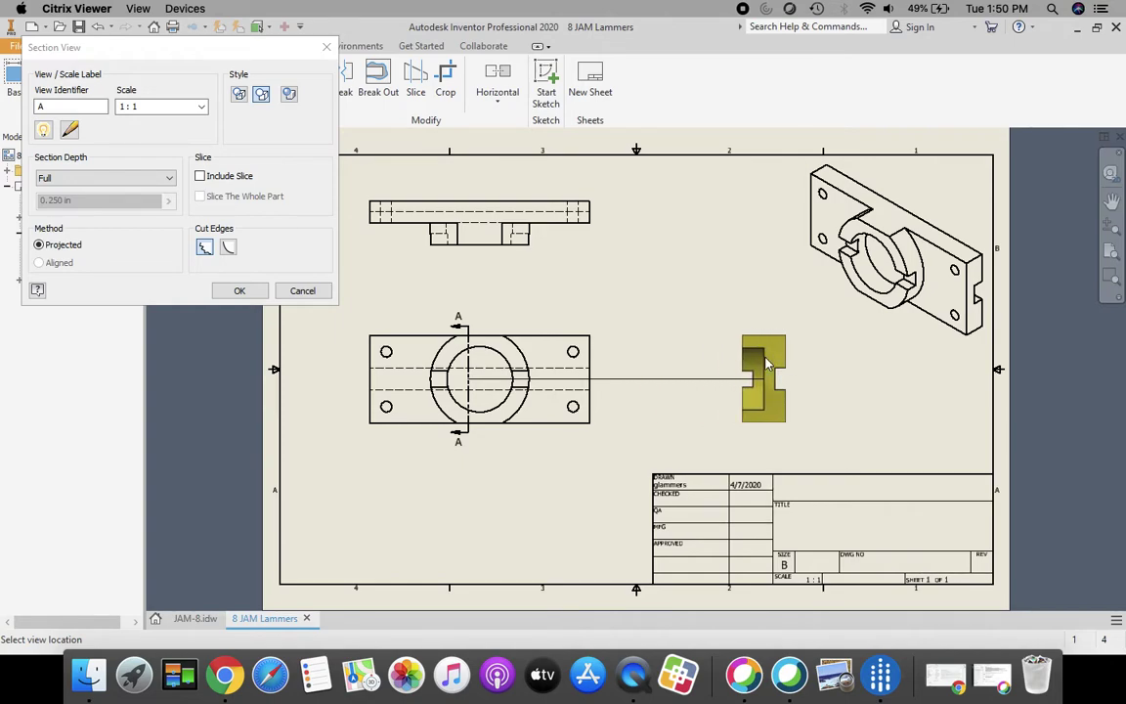
click(754, 364)
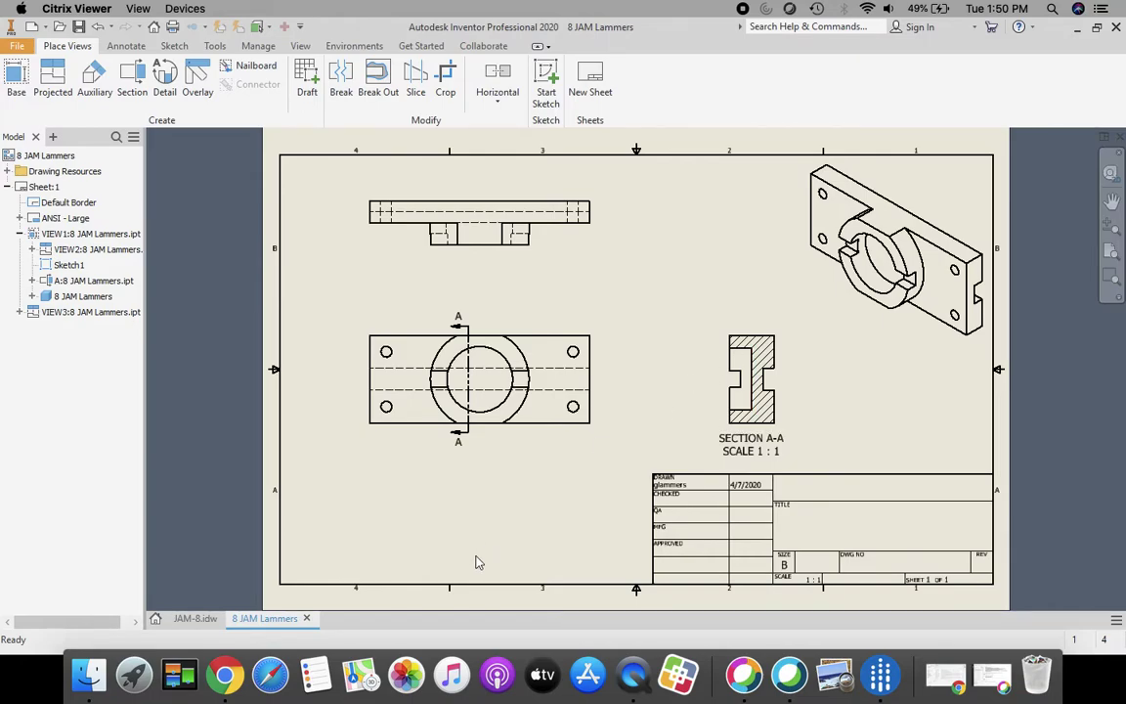
- Add center marks to the bore and the four corner holes in the front view, following the JAM-8 reference drawing
click(186, 620)
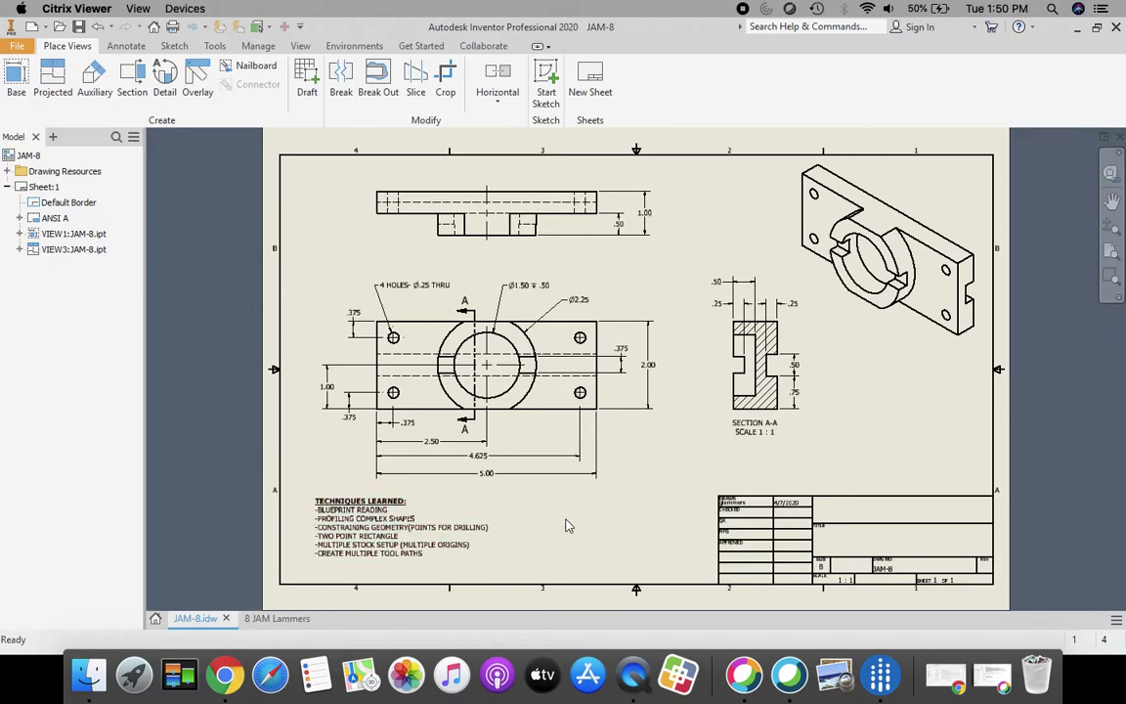
click(793, 377)
click(277, 619)
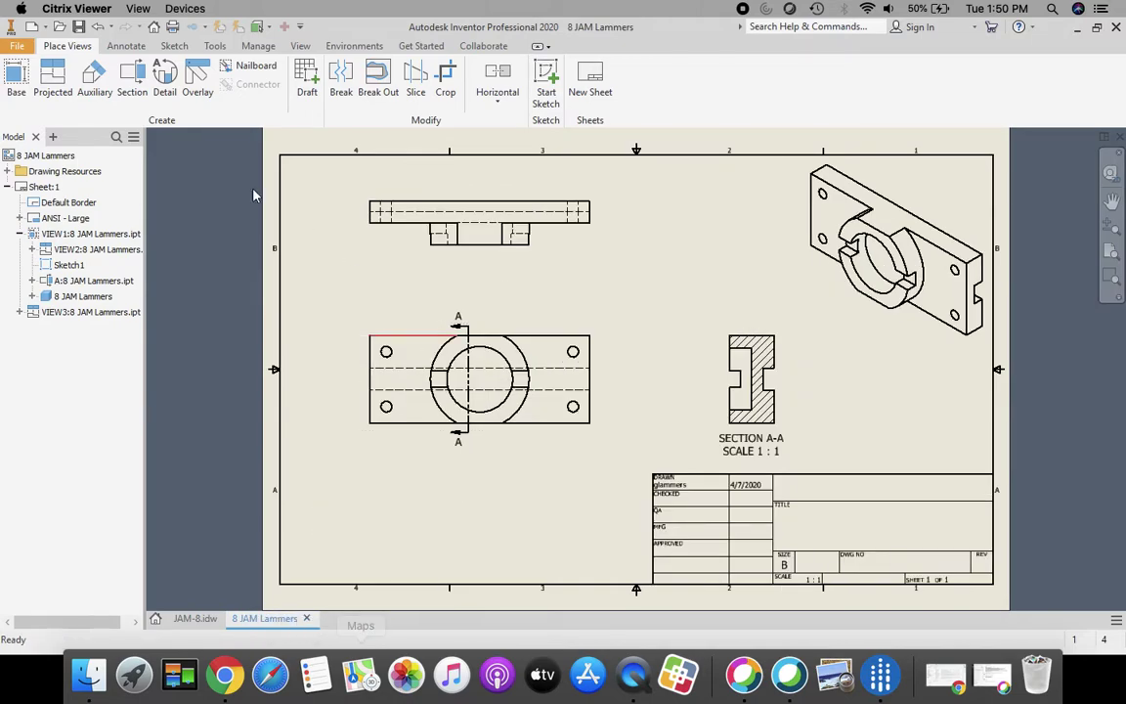
click(126, 46)
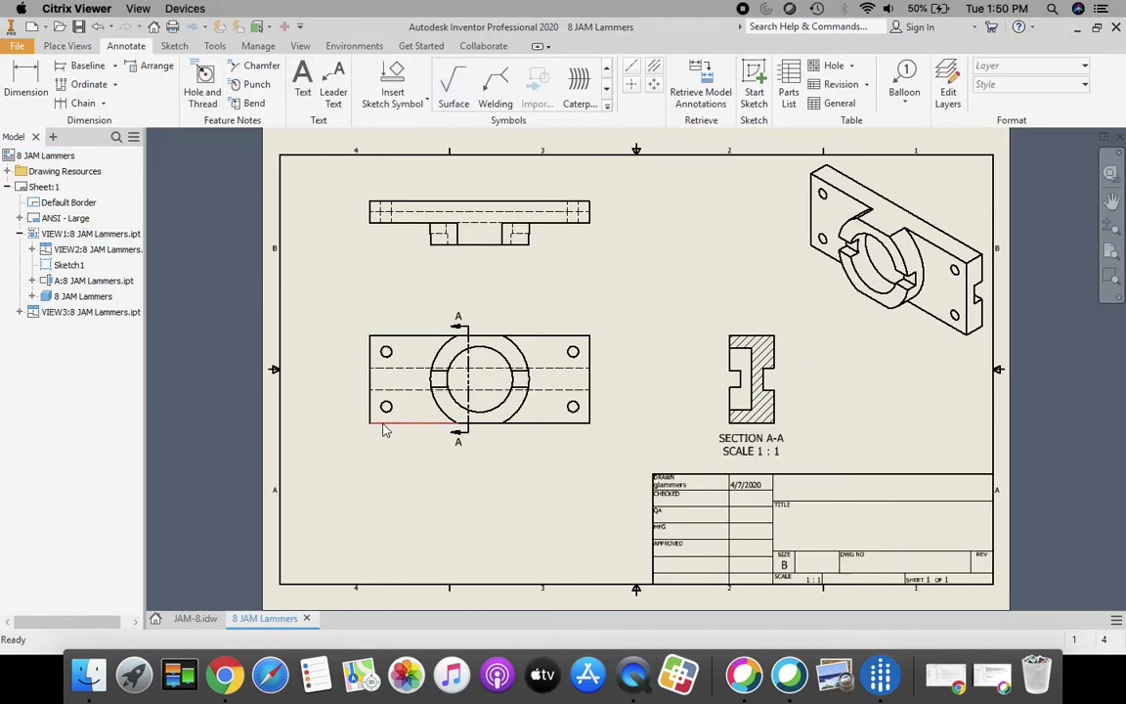
click(411, 201)
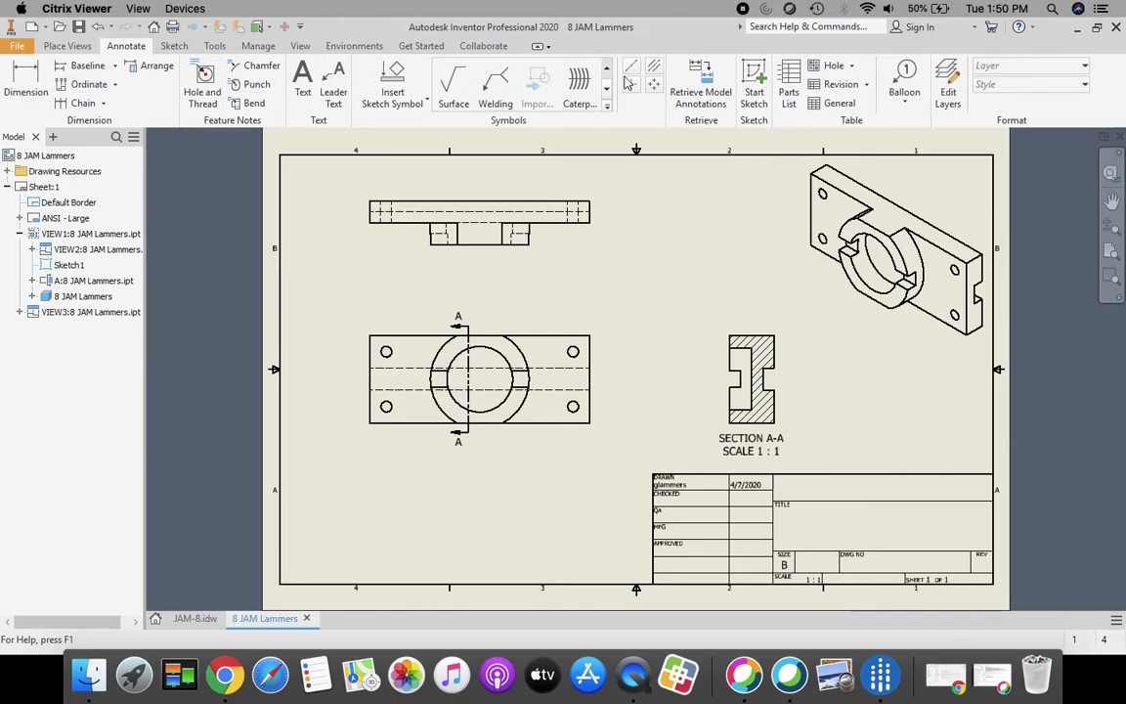
click(631, 86)
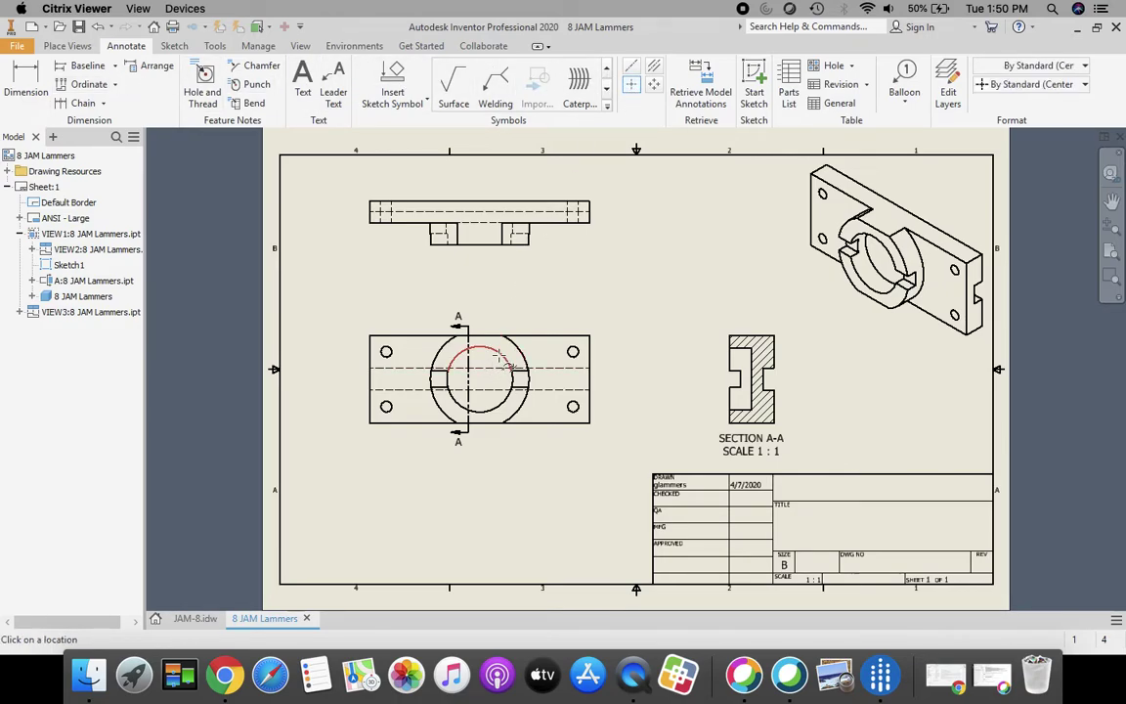
click(525, 371)
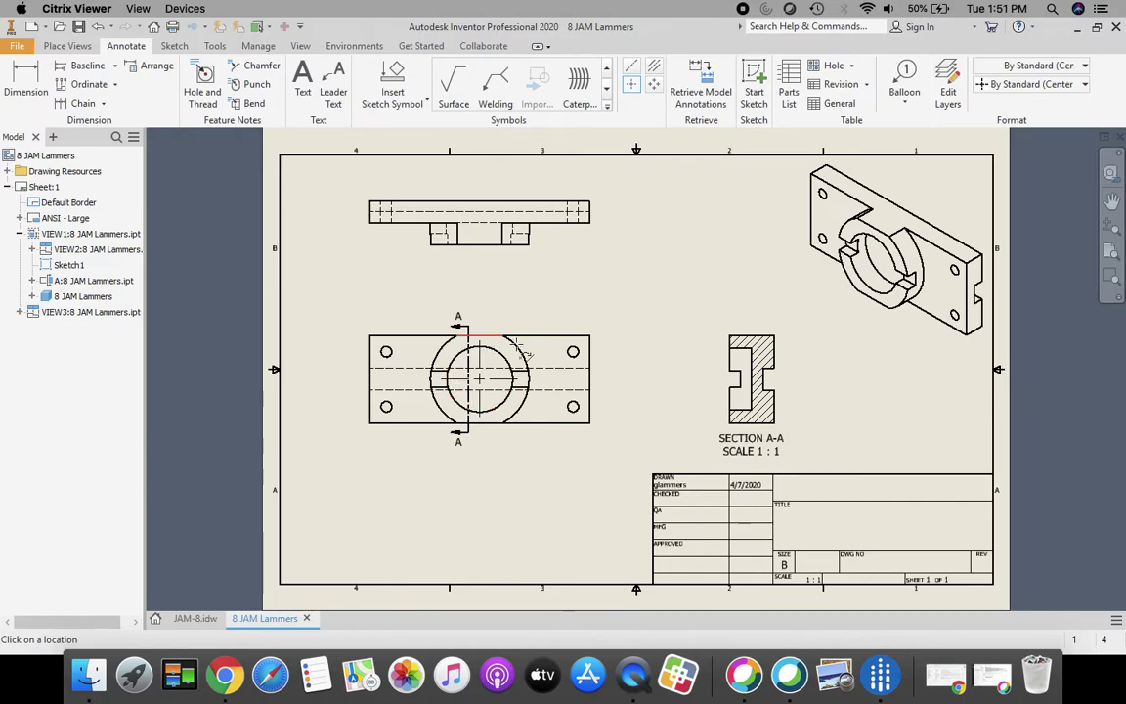
click(576, 355)
click(574, 409)
click(387, 405)
click(392, 362)
- Dimension the lower-left hole's centre from the plate's bottom and left edges in the front view
key(d)
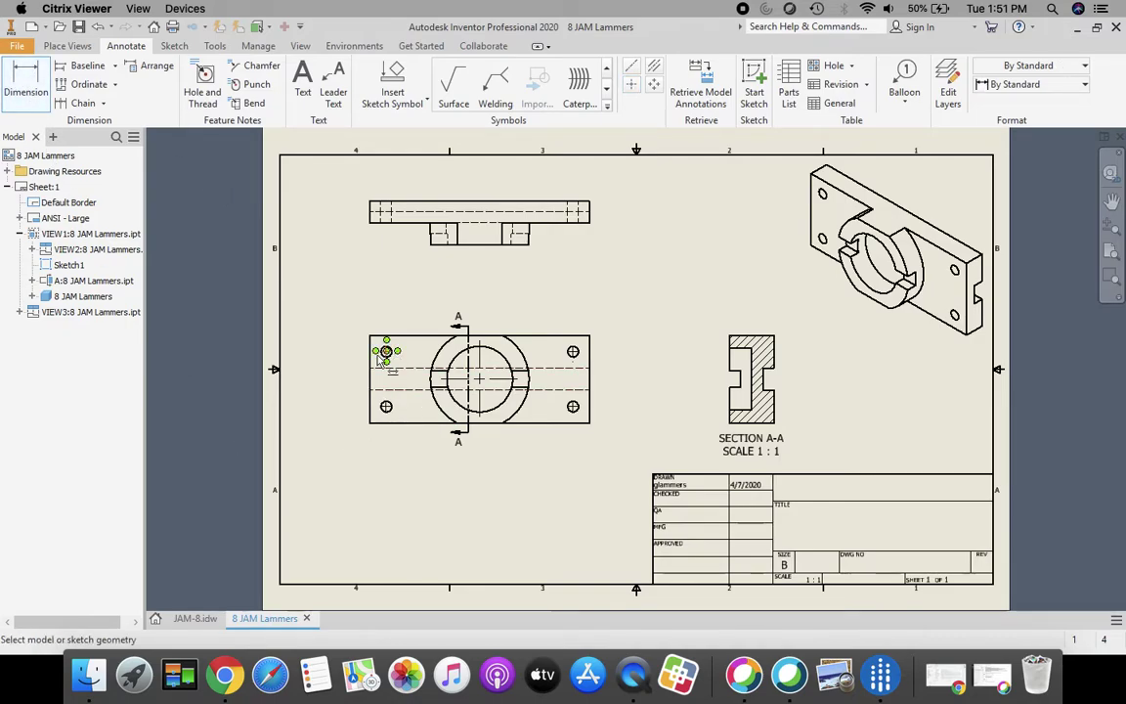
click(387, 427)
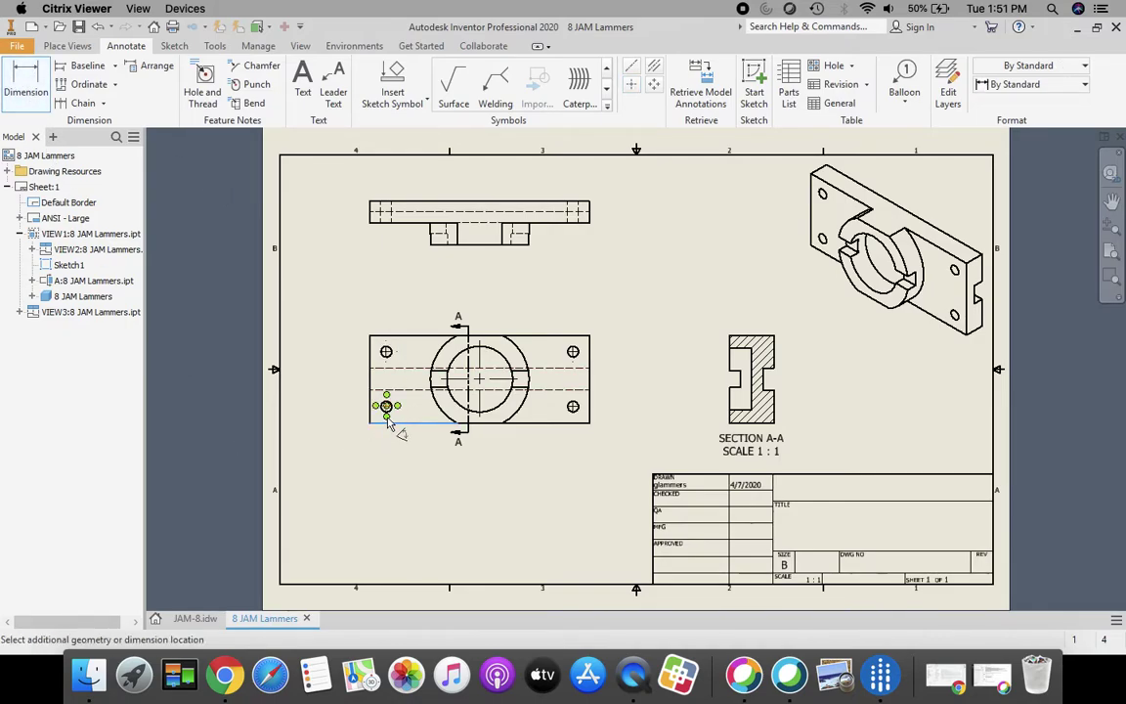
click(371, 421)
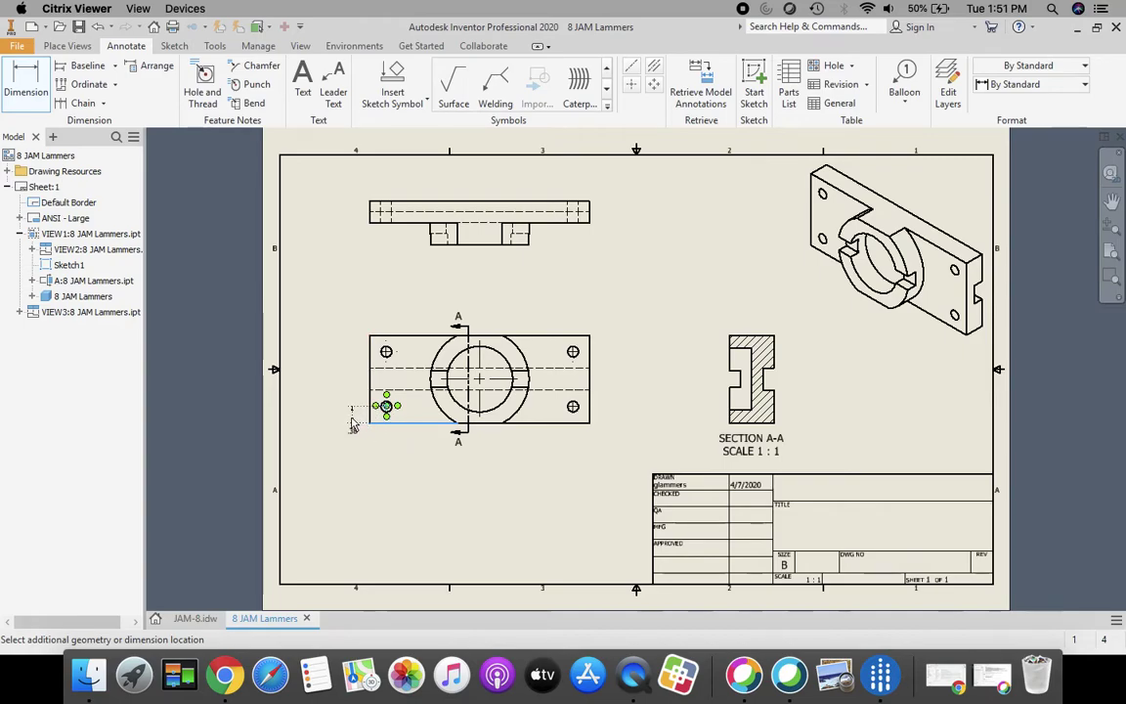
click(353, 422)
click(371, 418)
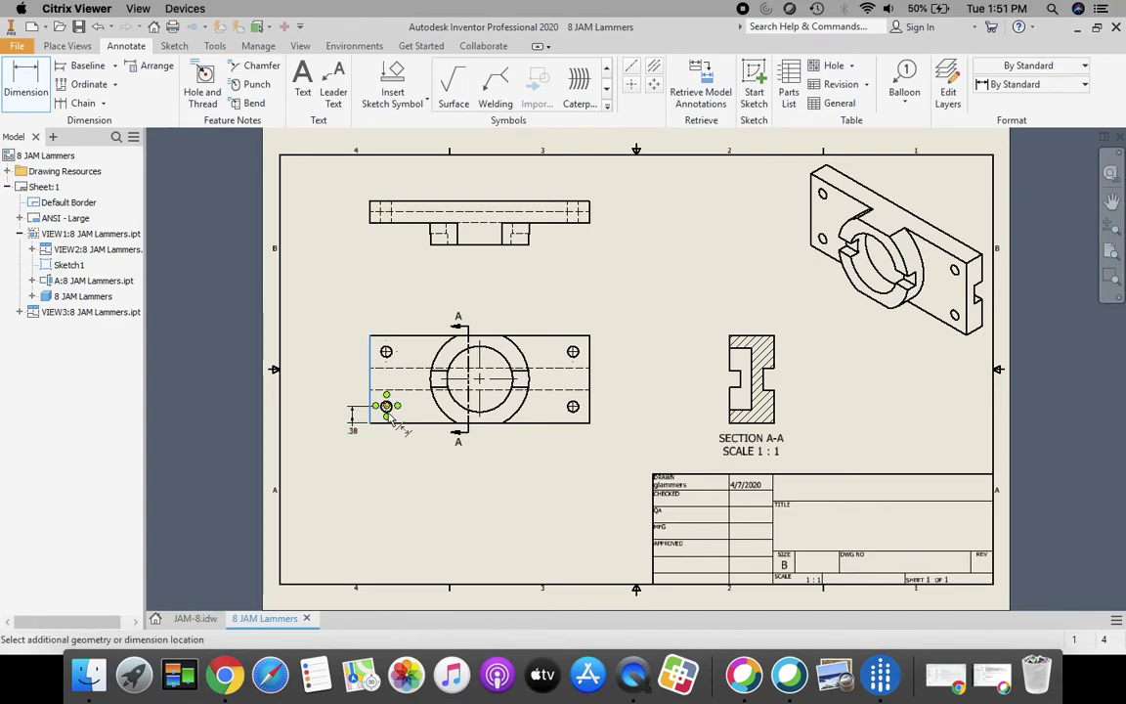
click(386, 407)
click(386, 451)
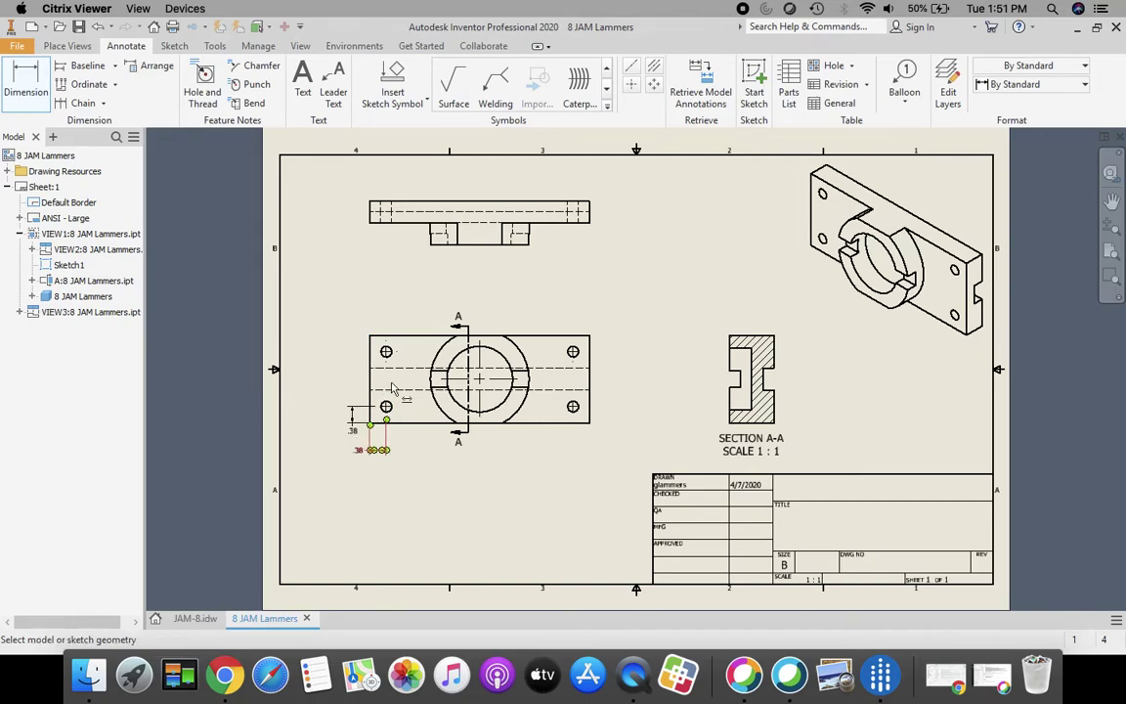
- Dimension the upper-left hole's centre from the plate's top edge, placed left of the front view
click(391, 336)
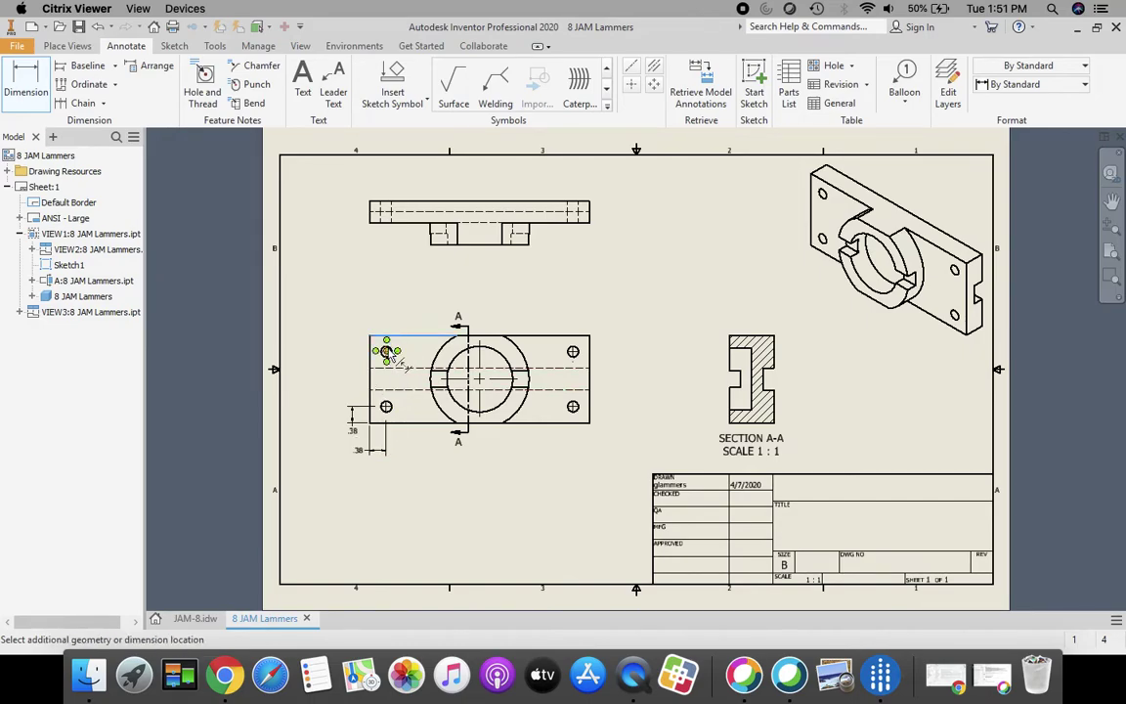
click(353, 340)
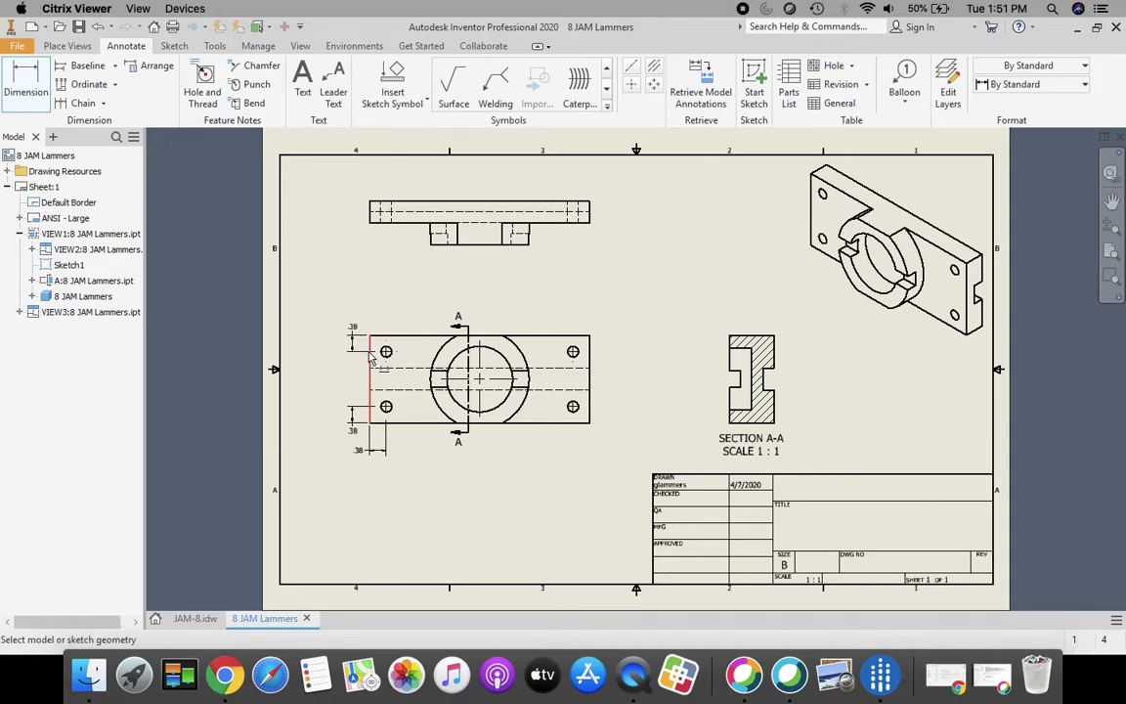
click(371, 354)
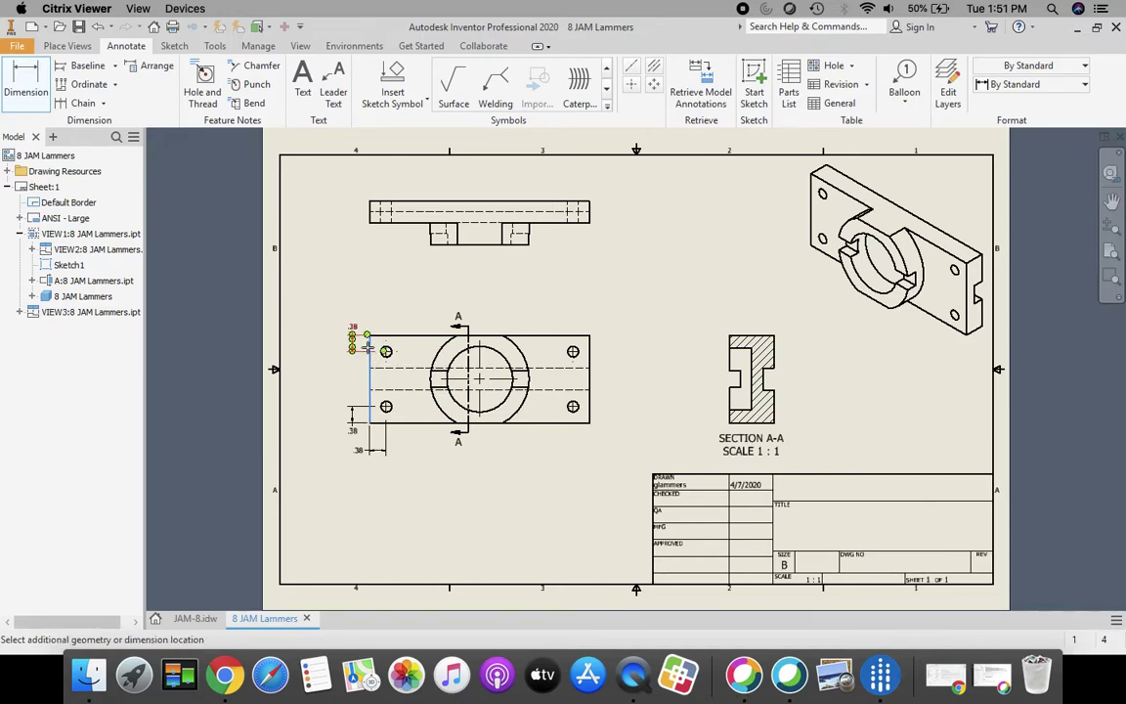
key(Escape)
- Dimension the horizontal distances from the plate's left edge to the bore's centre and to the right-hand holes, stacked below the front view
click(24, 81)
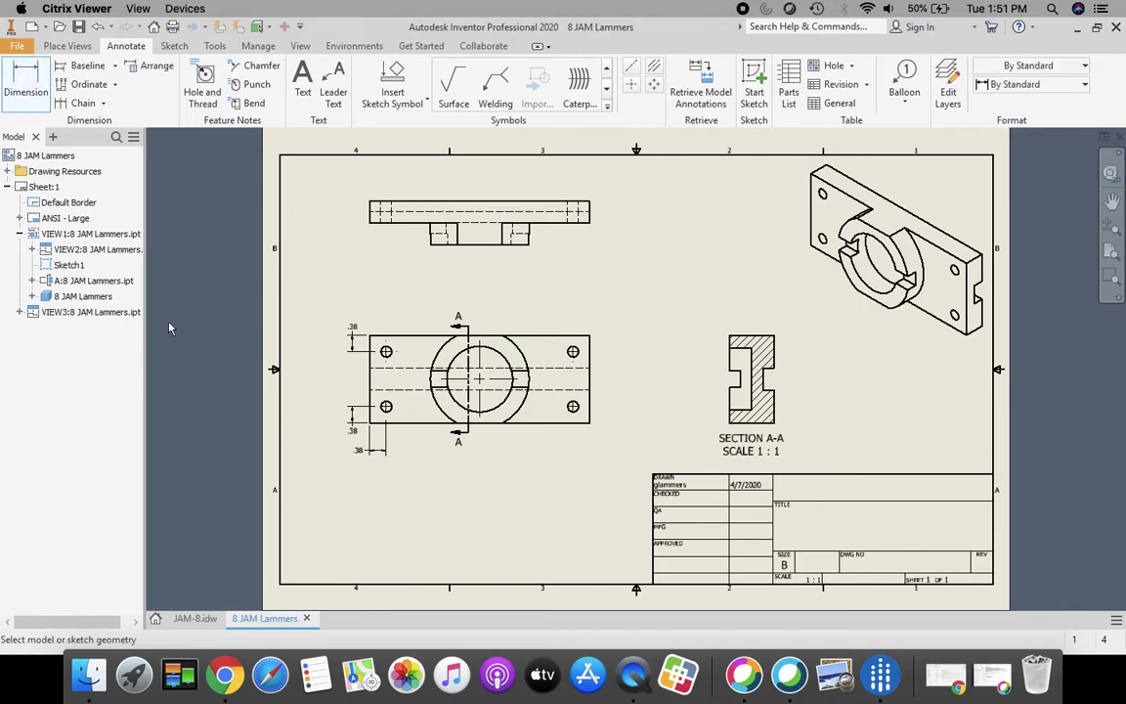
click(371, 377)
click(479, 413)
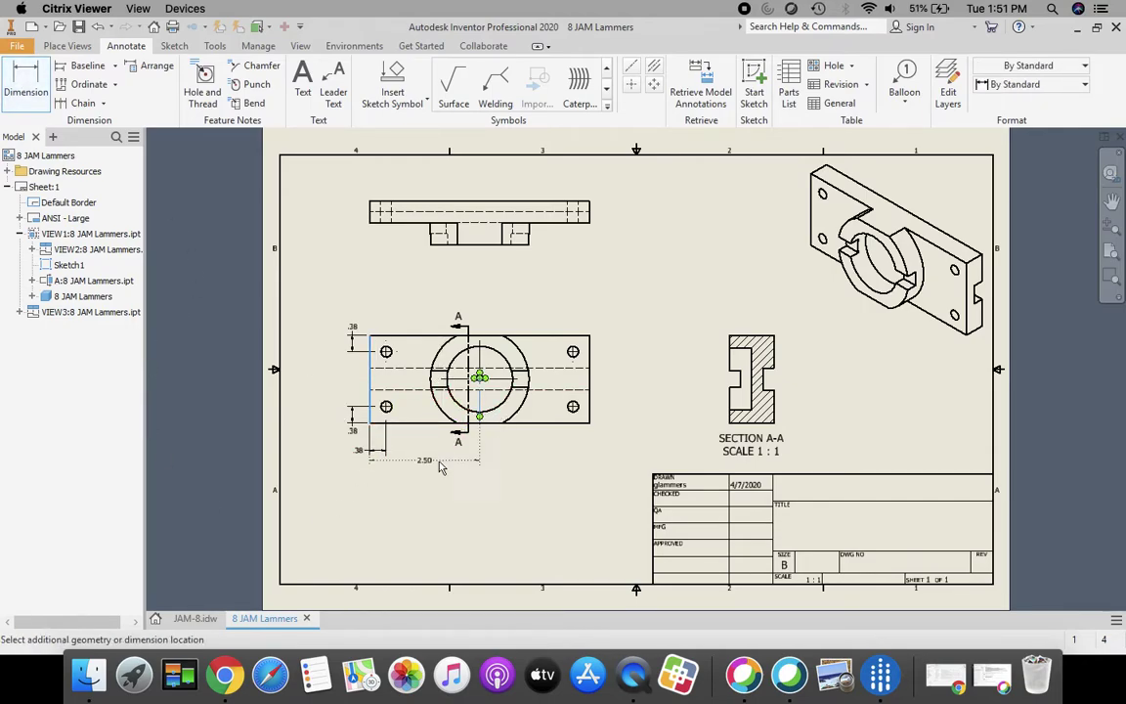
click(422, 463)
click(370, 381)
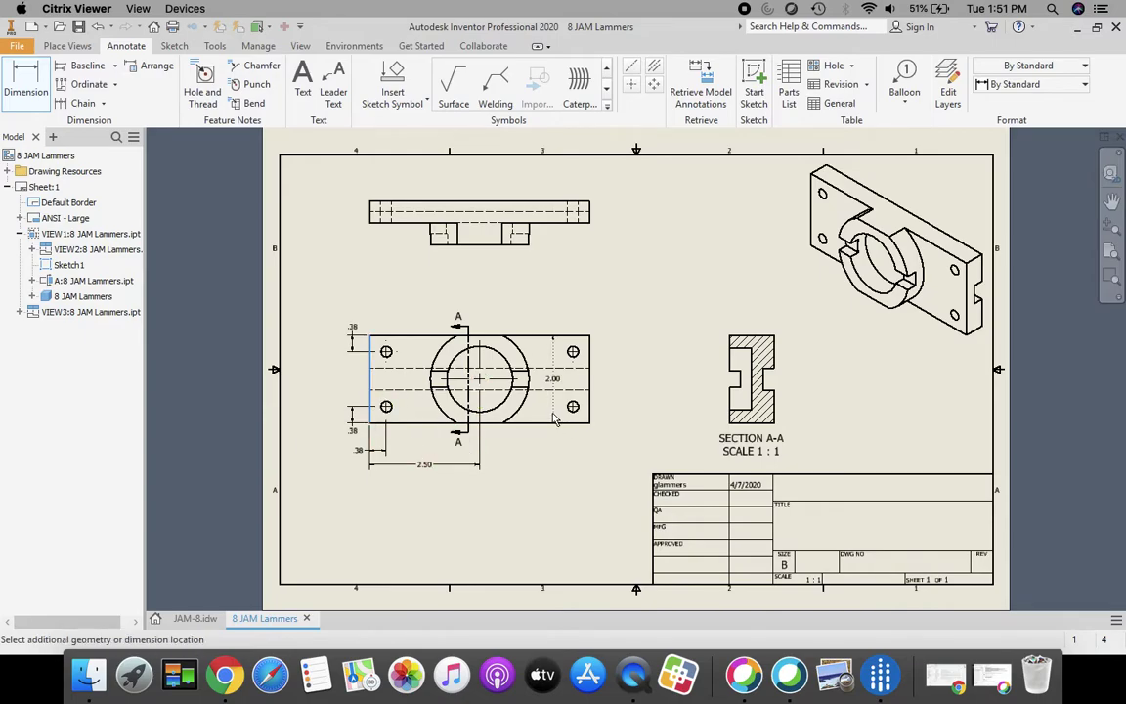
click(504, 489)
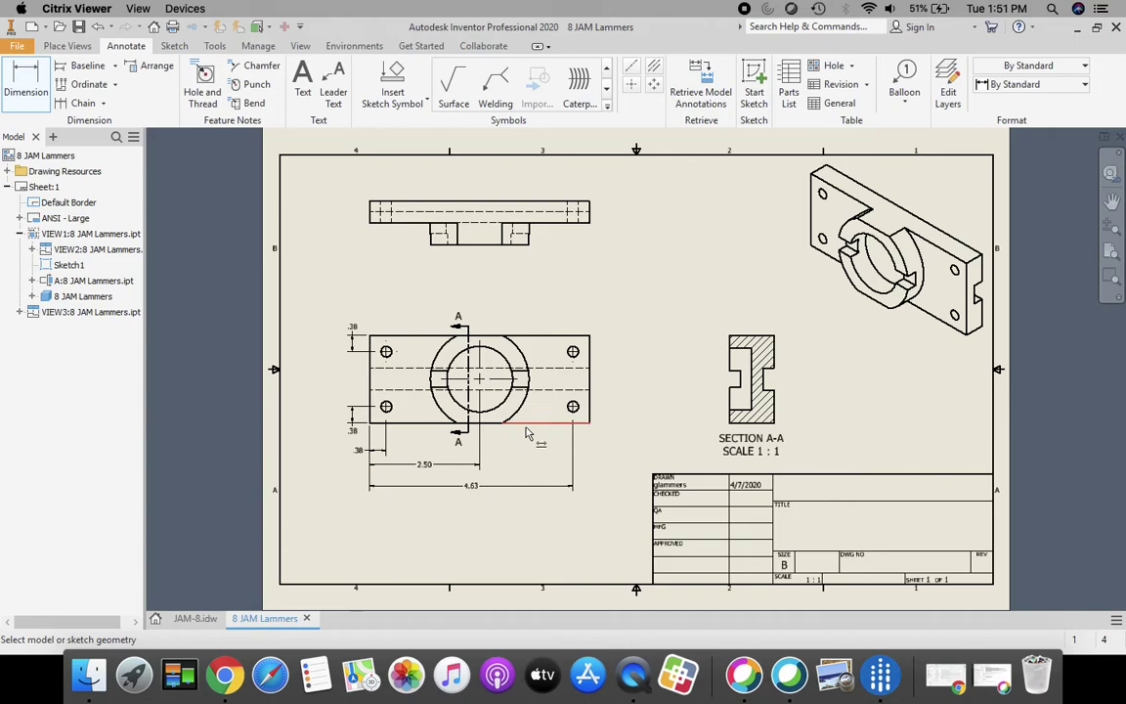
- Dimension the plate's overall length between its left and right edges, below the other horizontal dimensions
click(527, 431)
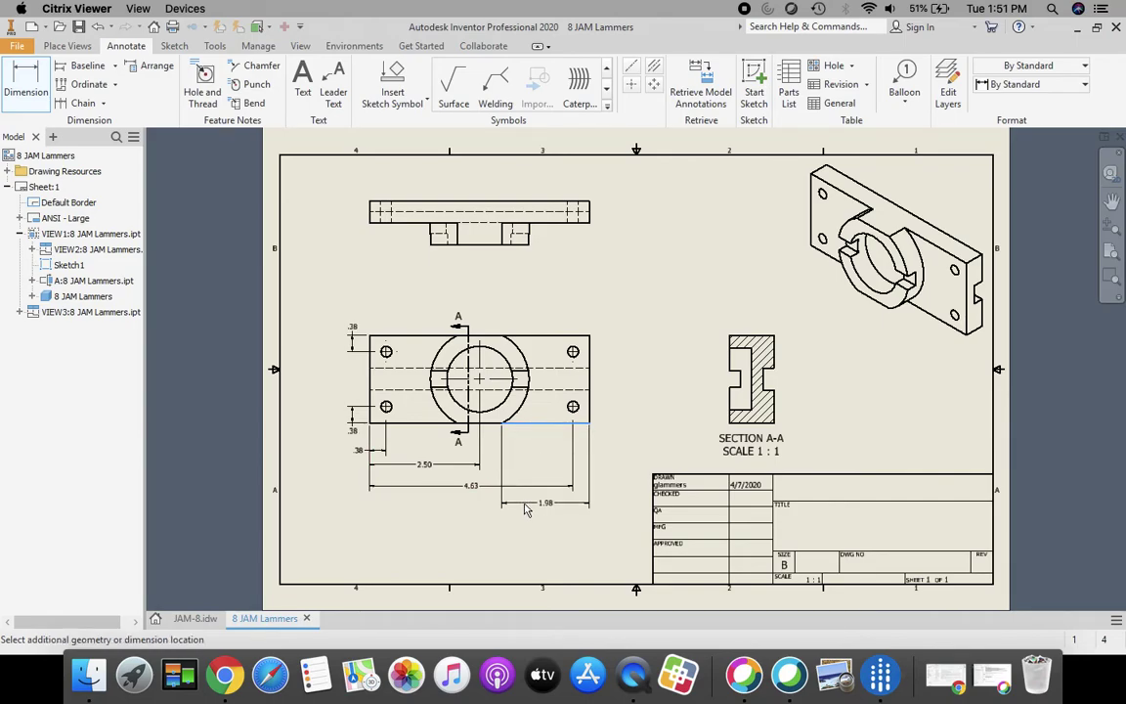
key(Escape)
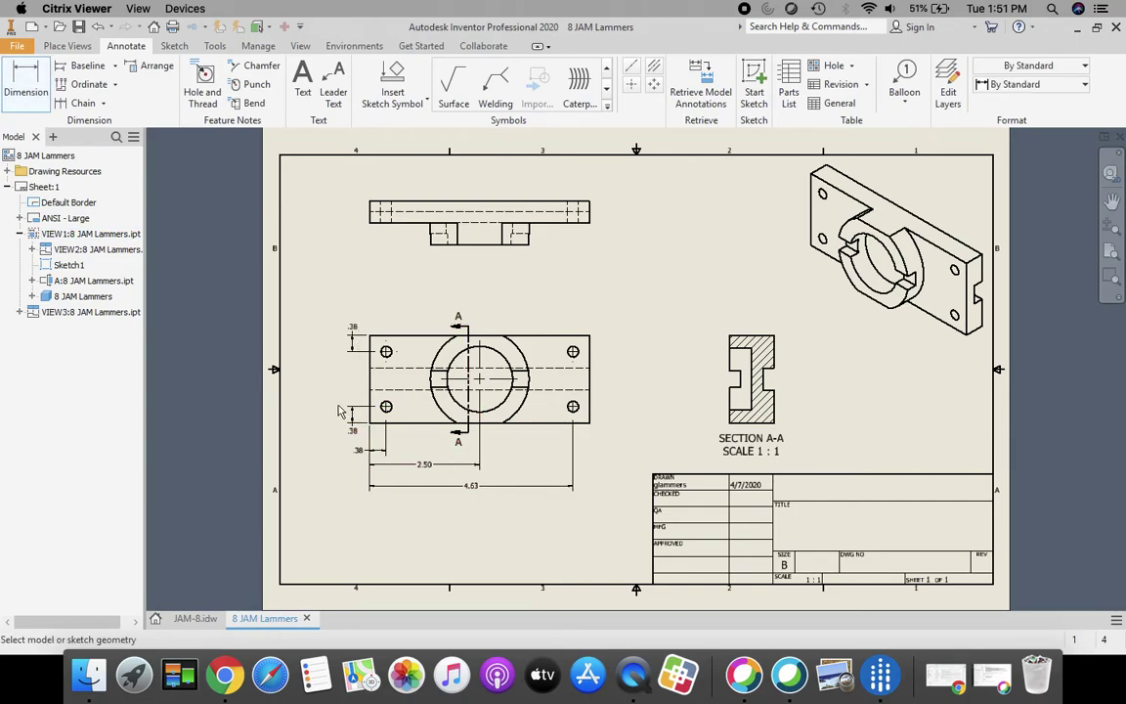
click(371, 416)
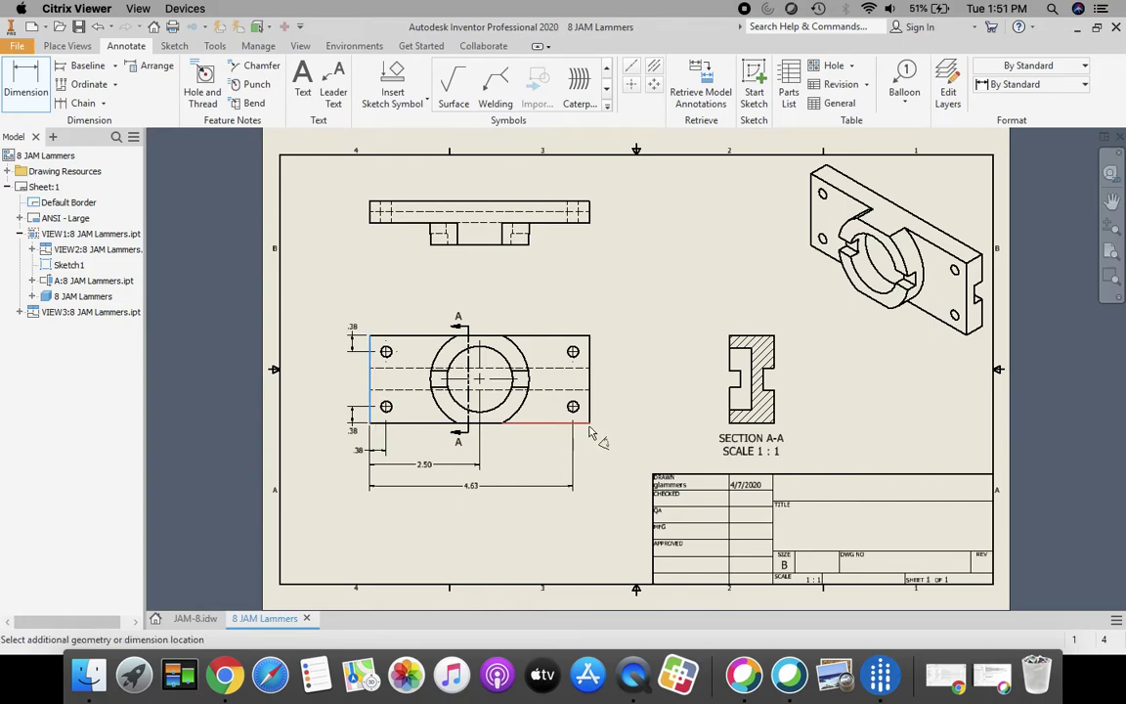
click(589, 410)
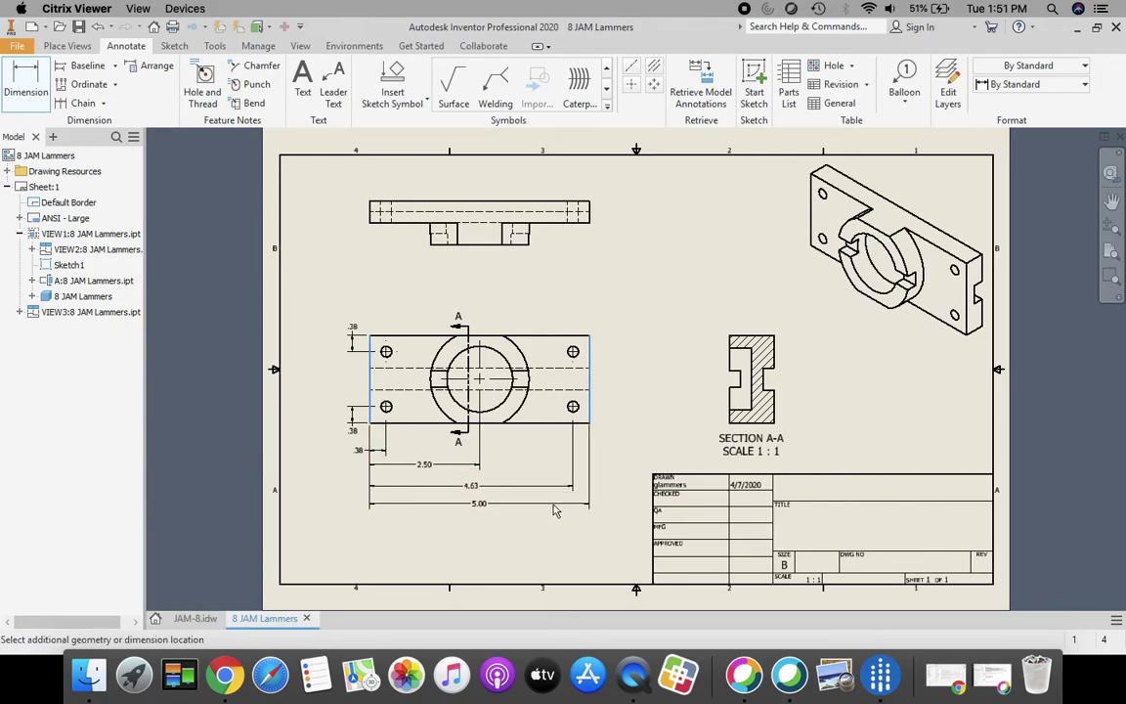
click(562, 506)
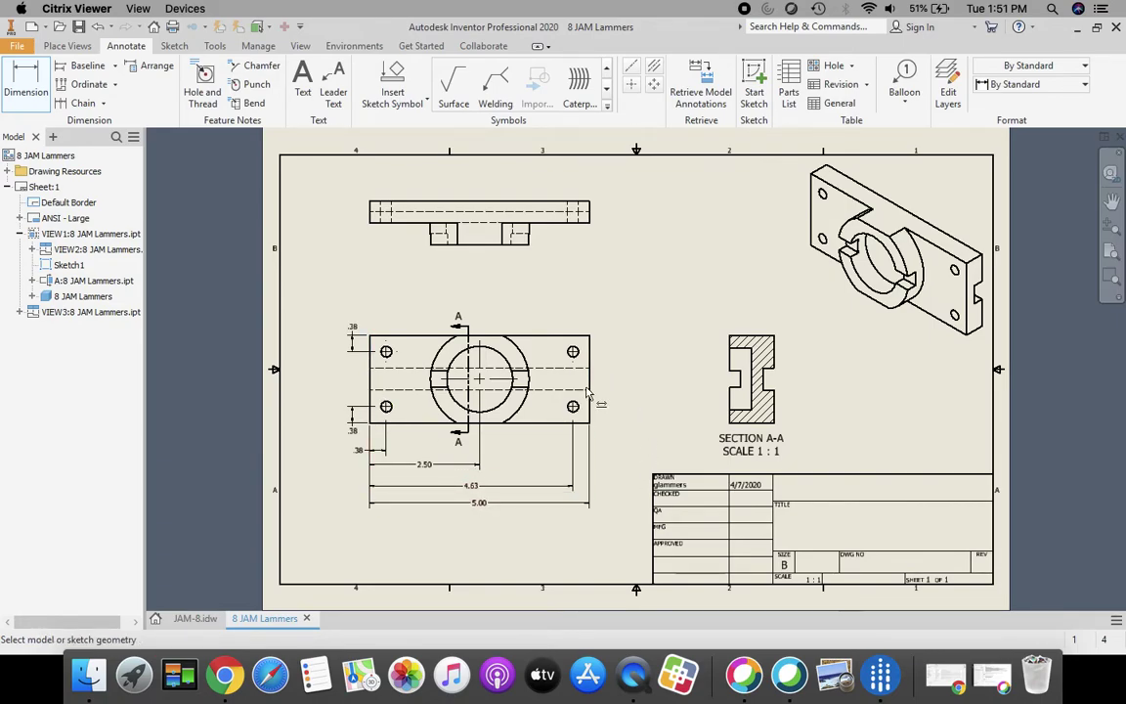
- Dimension the ring's slot width and the plate's overall height, both placed right of the front view
click(527, 389)
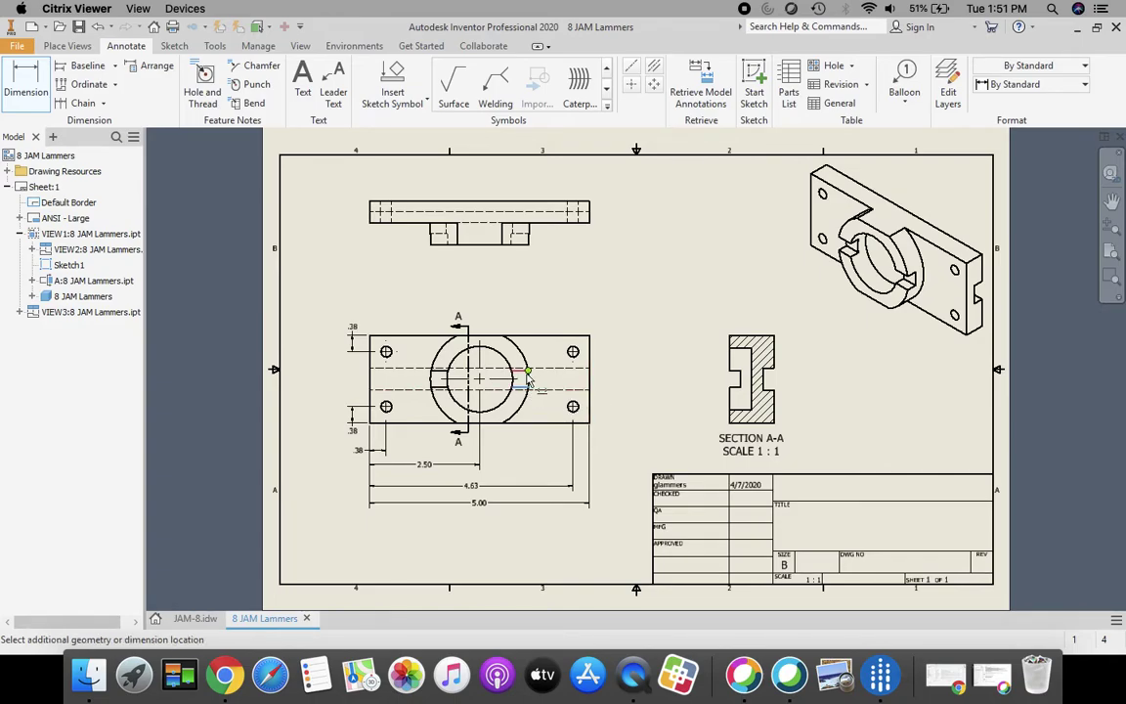
click(606, 382)
click(590, 338)
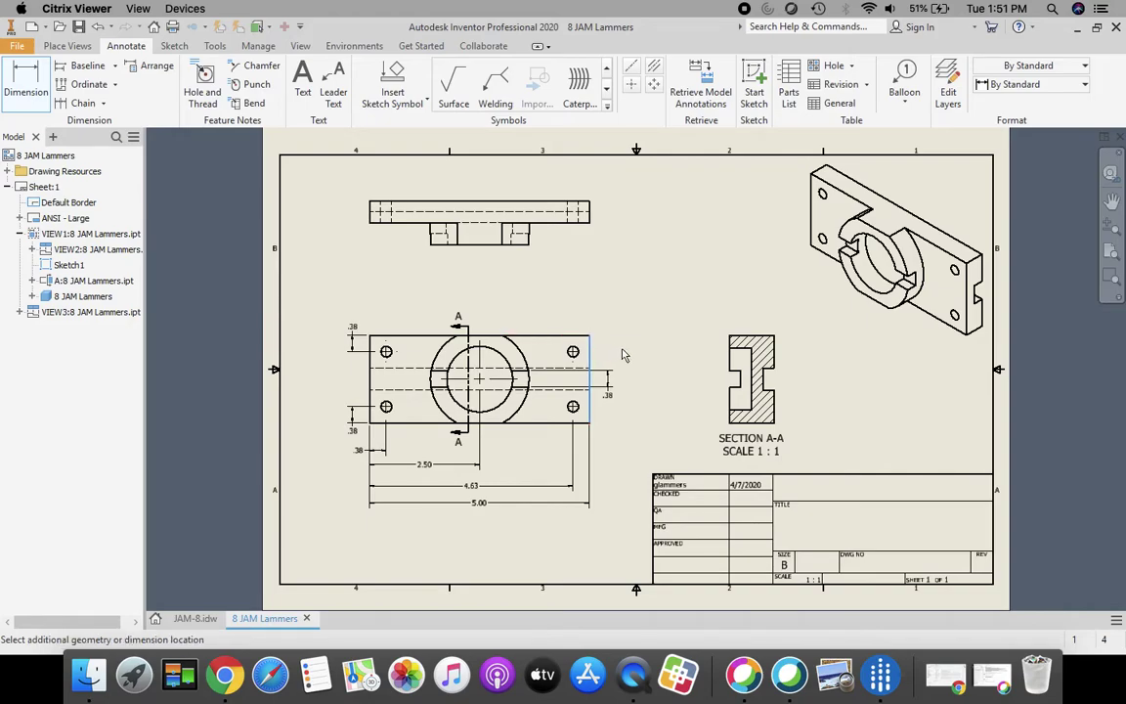
click(590, 423)
click(649, 402)
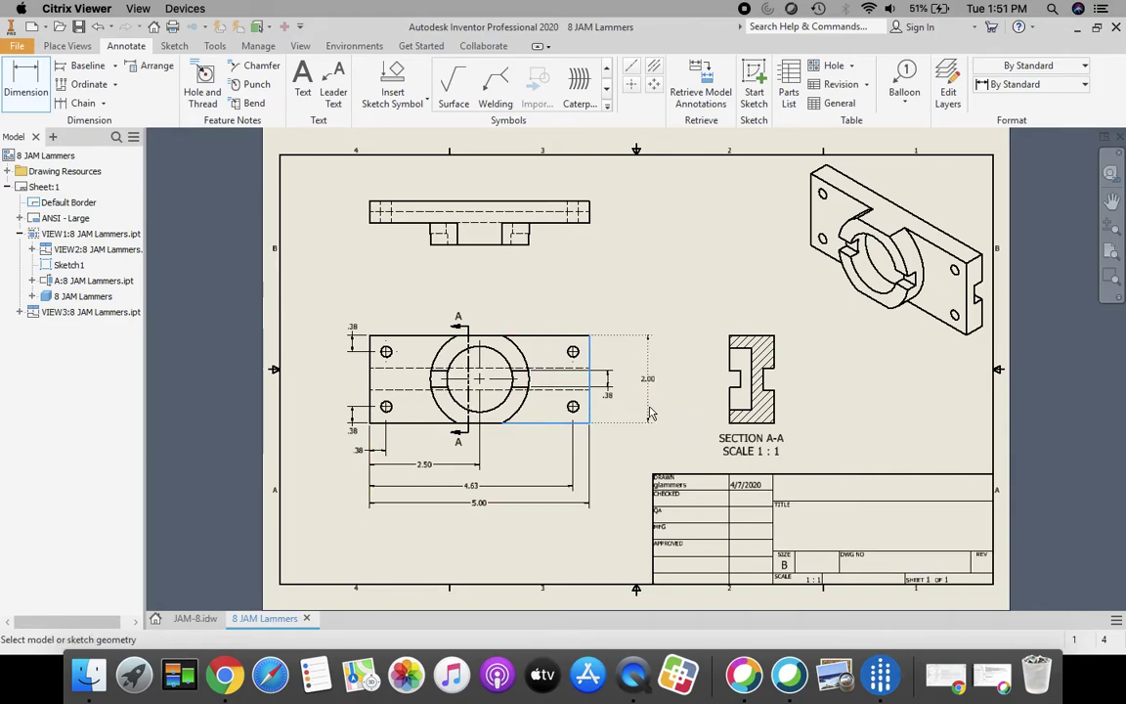
- Try a thickness dimension for the base plate at the right of the top view and undo it
click(593, 210)
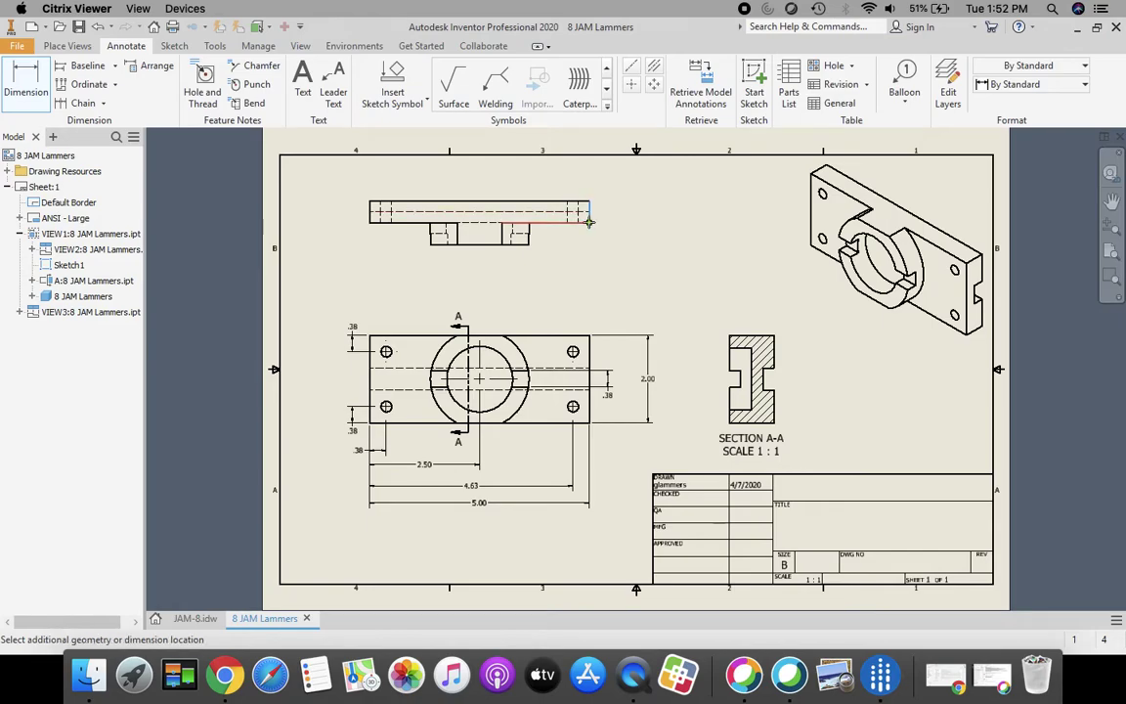
click(607, 220)
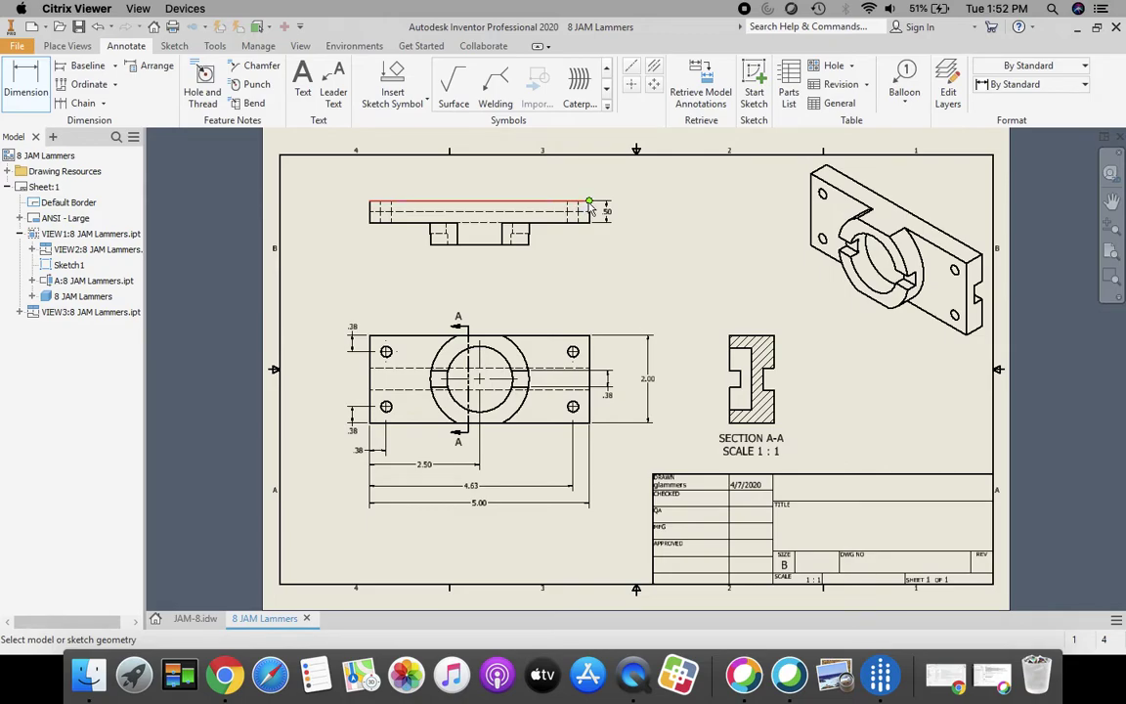
key(Escape)
click(95, 26)
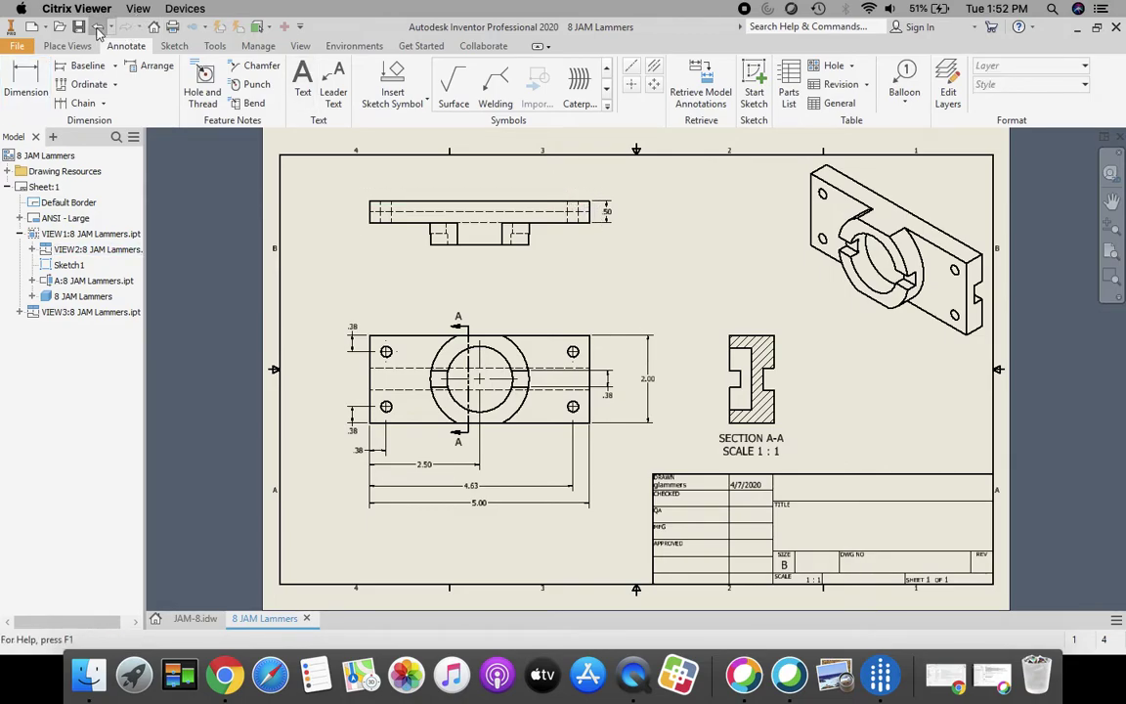
- Dimension the raised ring's height above the plate and the part's total thickness, both right of the top view
key(d)
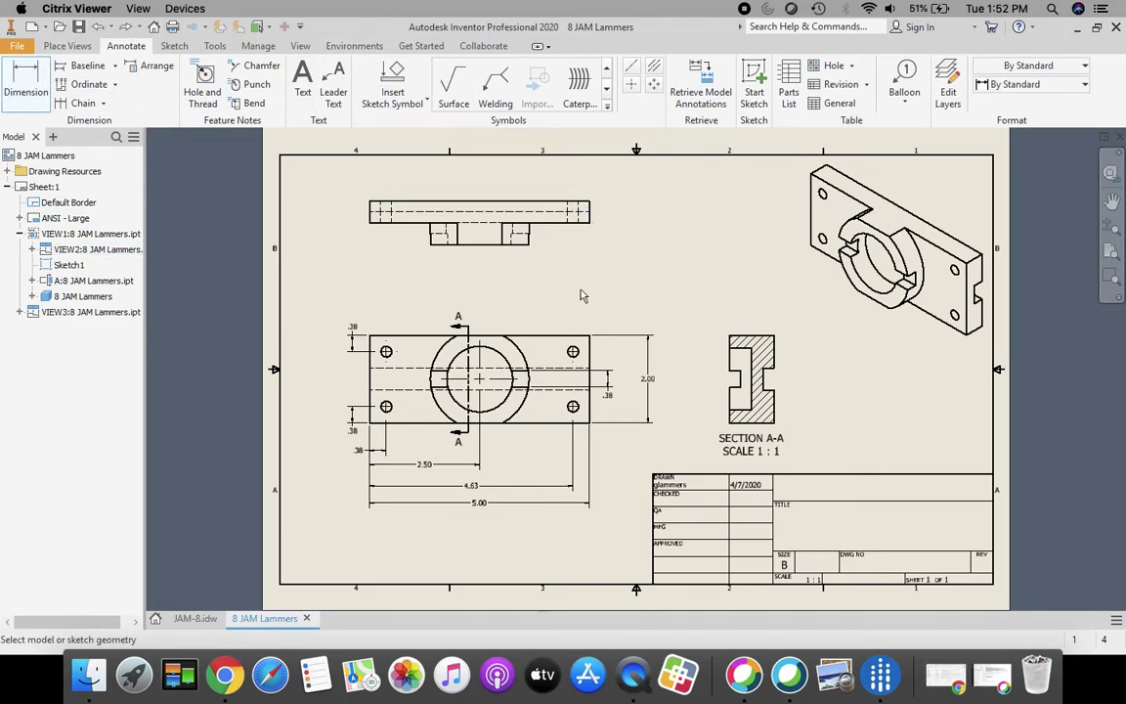
click(529, 246)
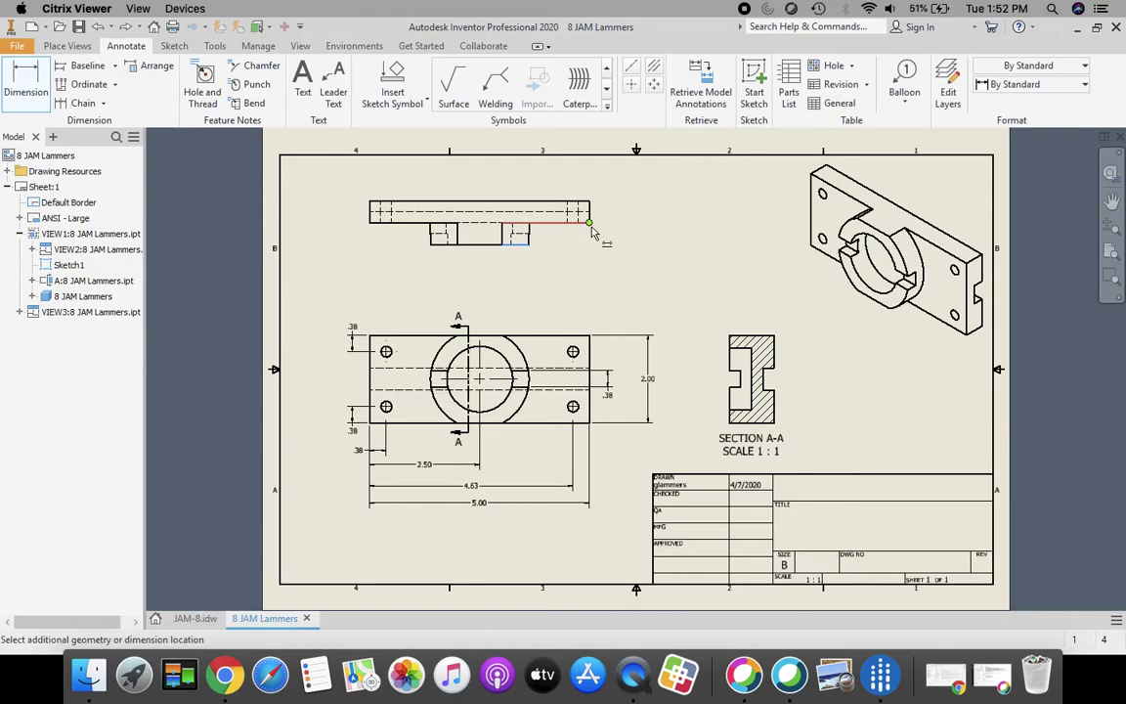
click(600, 238)
click(608, 237)
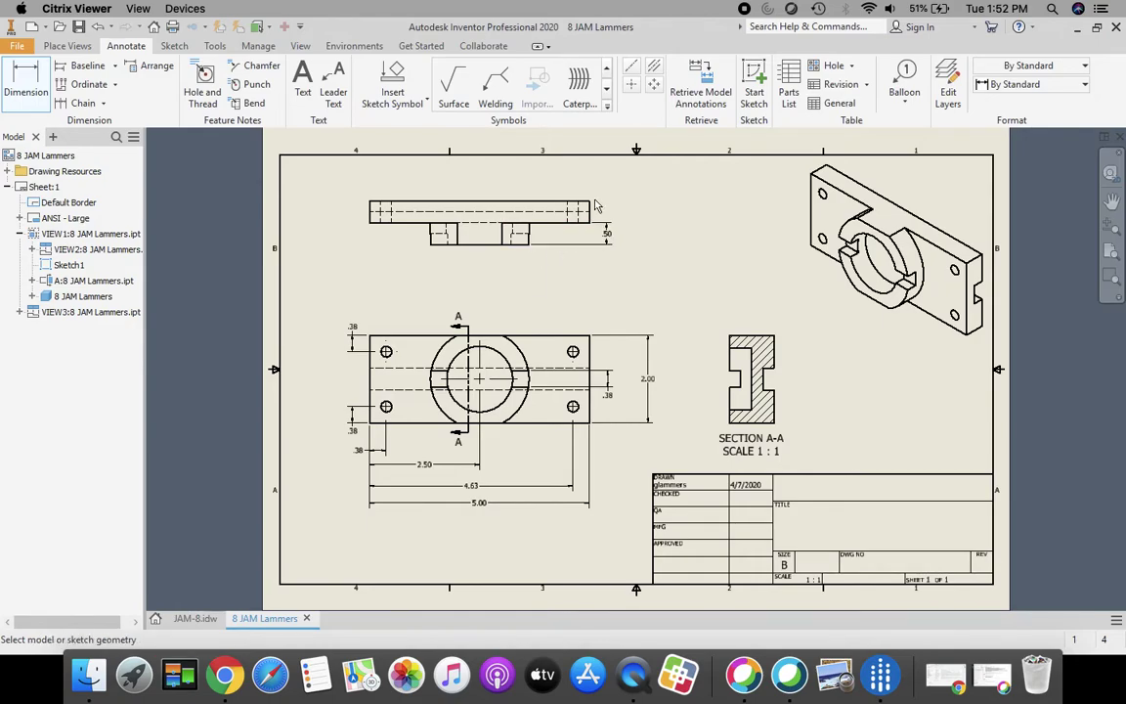
click(590, 207)
click(528, 245)
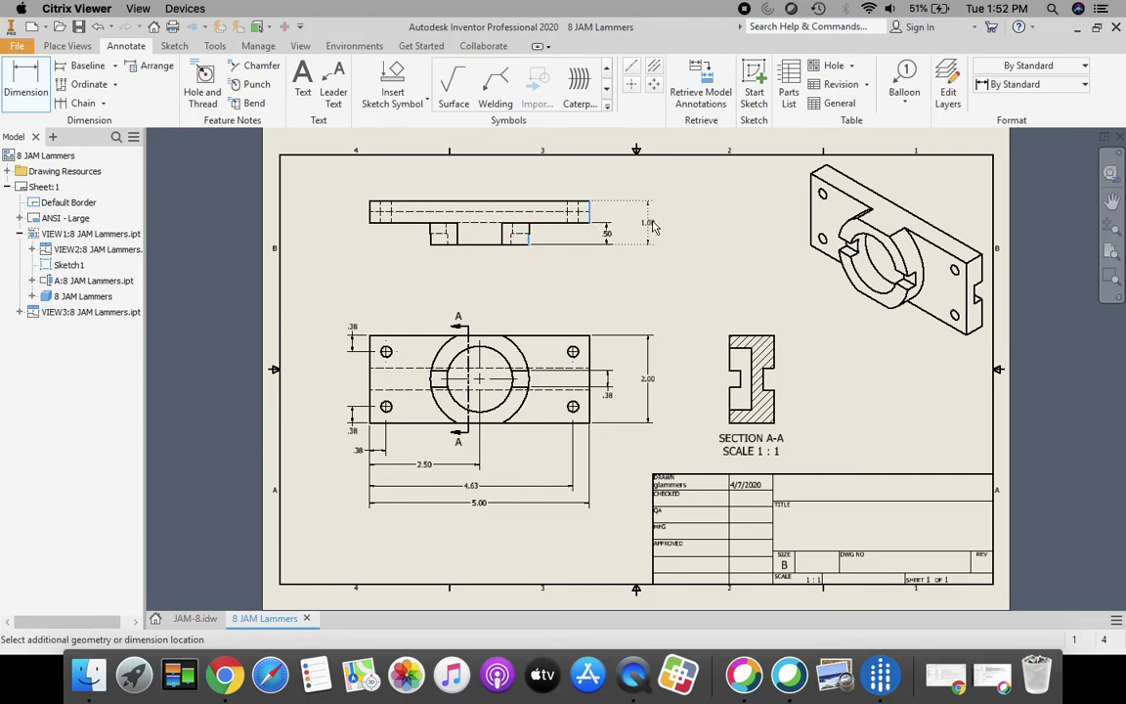
click(633, 223)
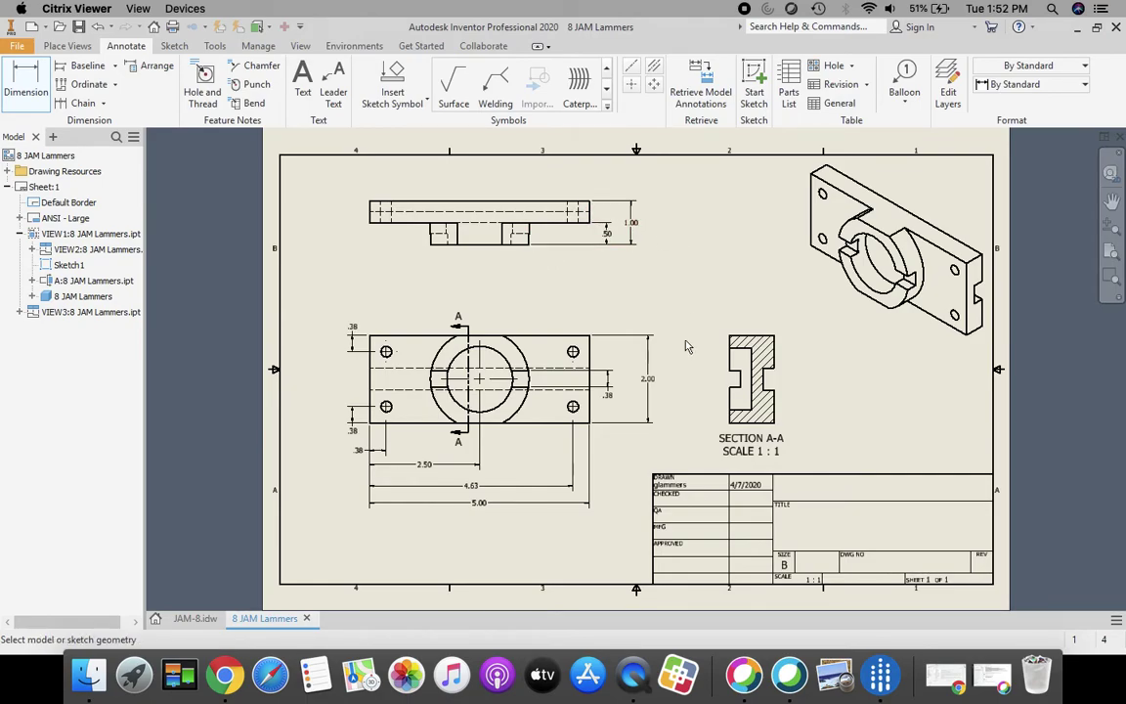
scroll(797, 364, up, 3)
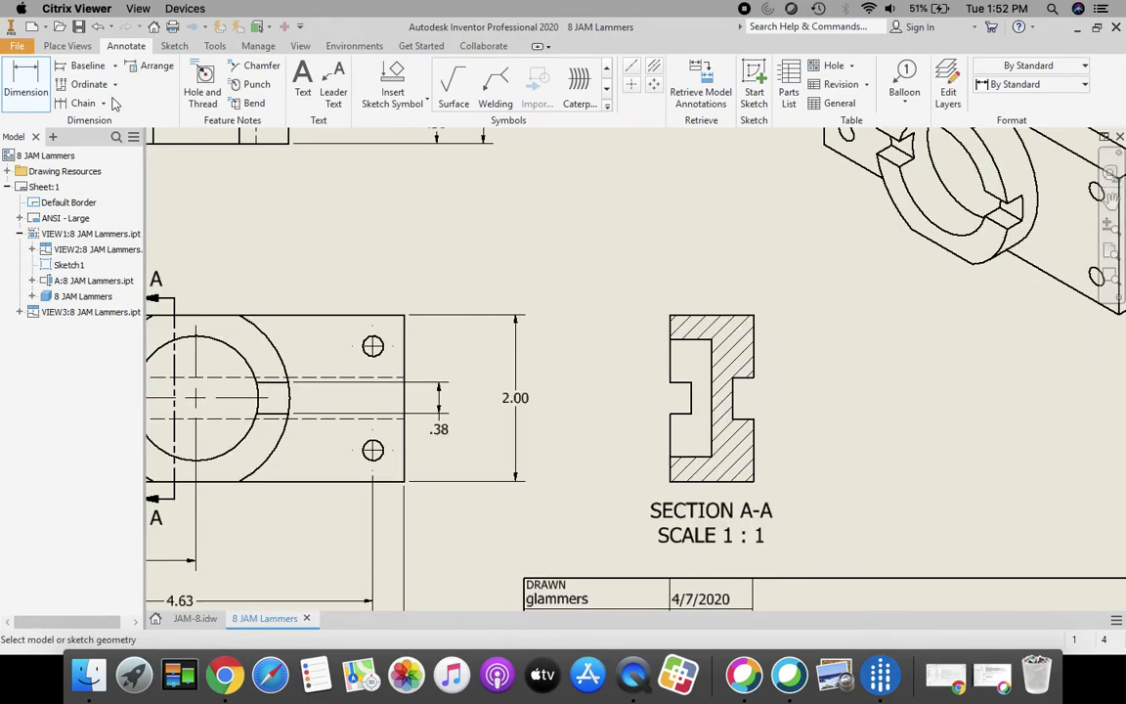
- Dimension the ring slot's depth and the bore's depth above section A-A, with the bore depth on the outer row
click(689, 385)
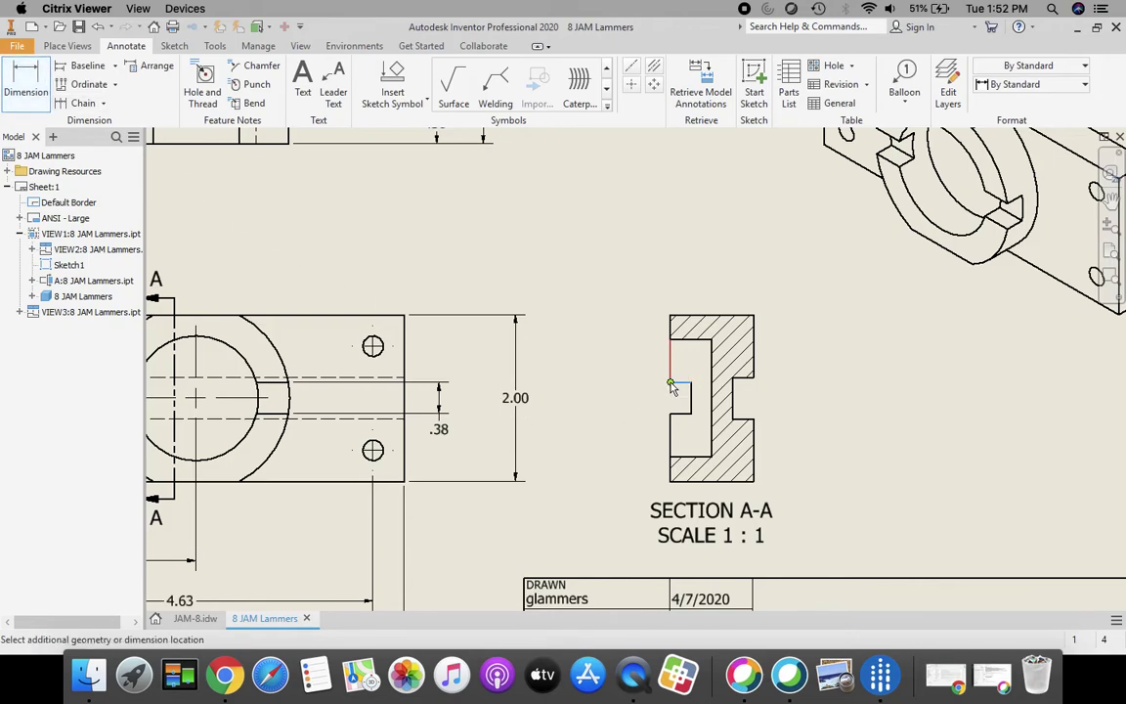
key(Escape)
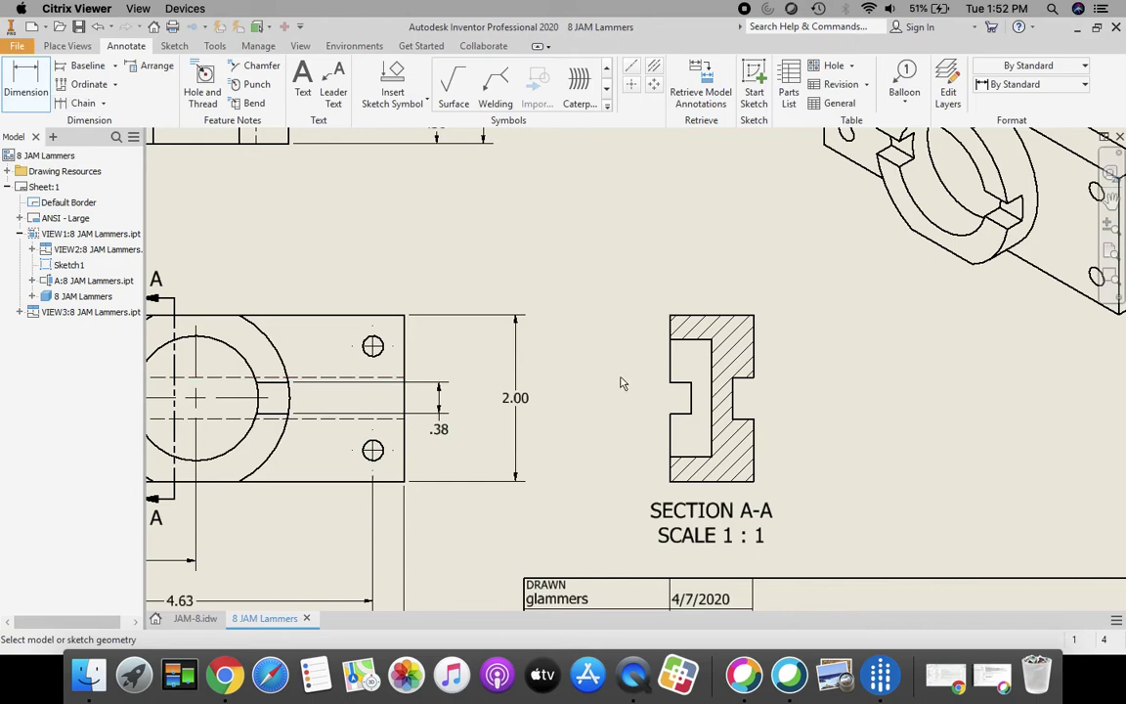
click(673, 385)
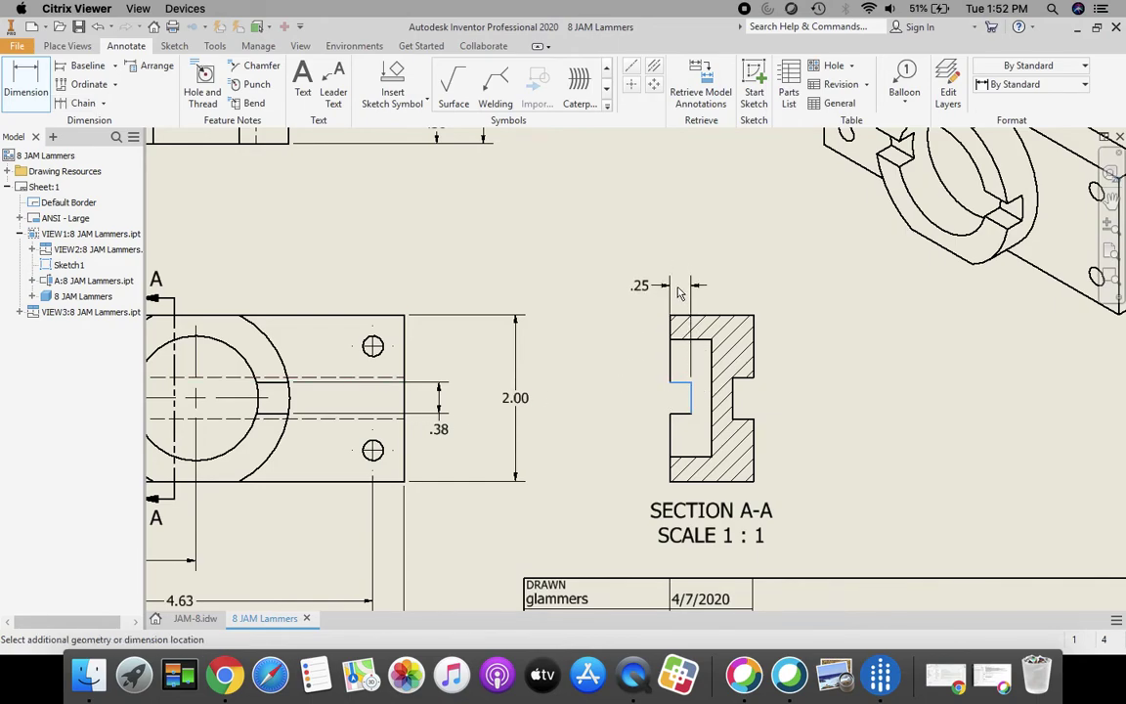
click(677, 293)
click(670, 319)
click(713, 346)
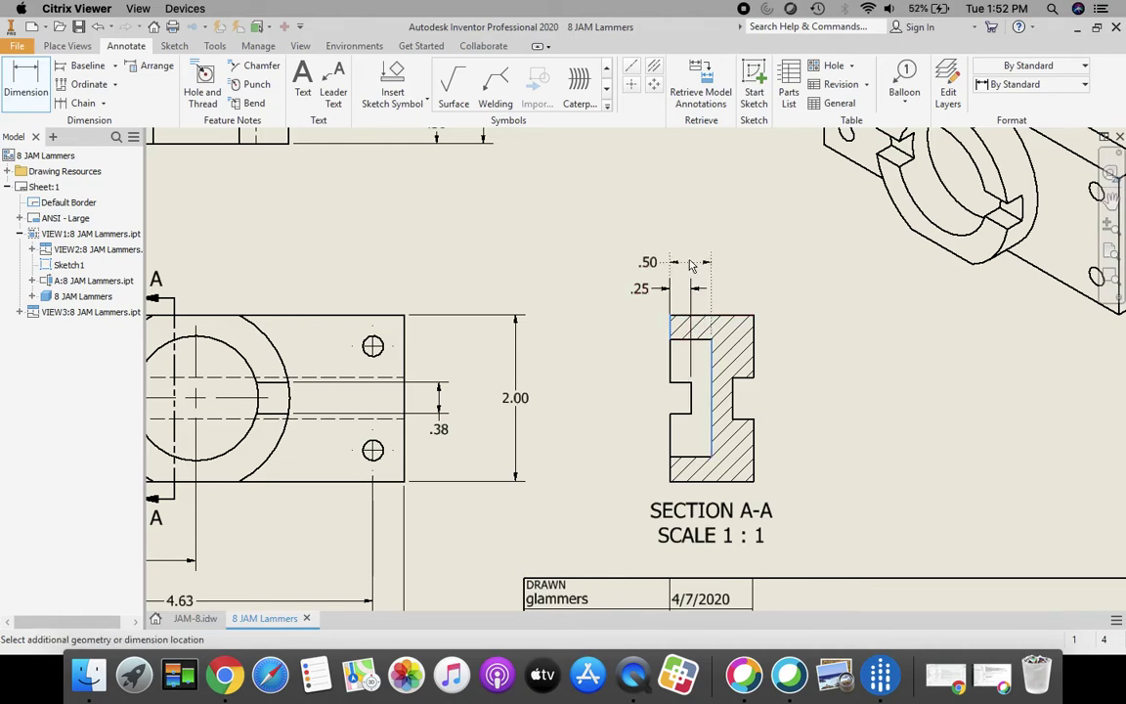
click(687, 251)
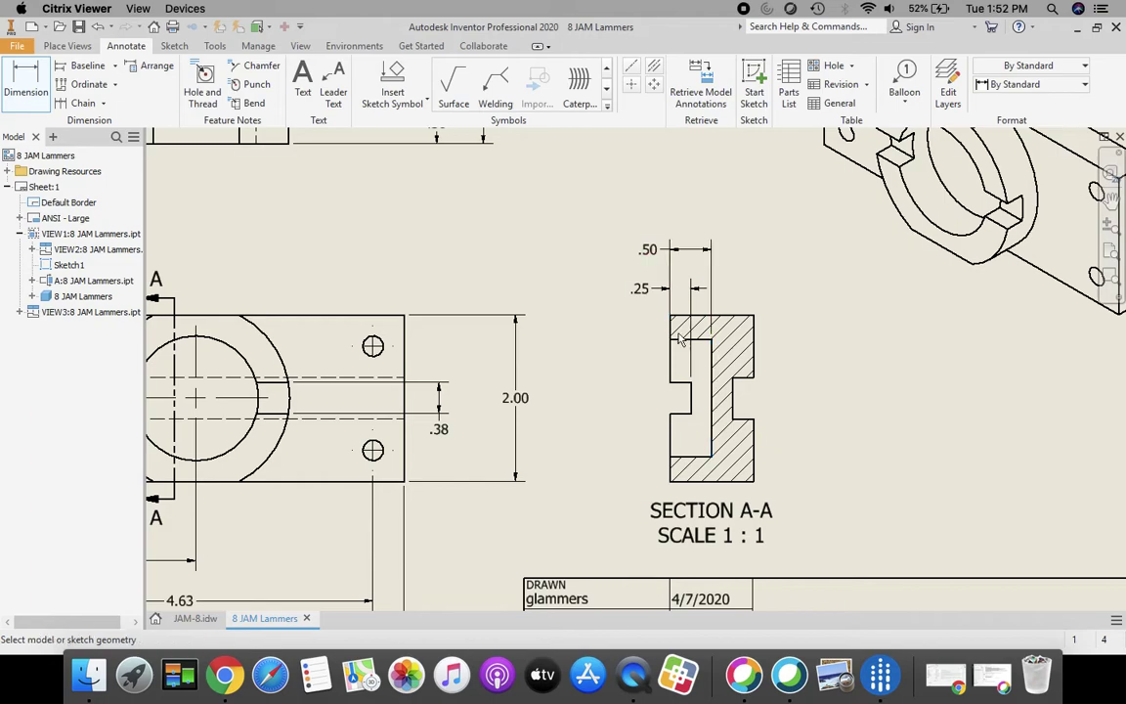
- Dimension the back groove's depth above section A-A and the groove's width to the right of it
click(756, 381)
click(736, 378)
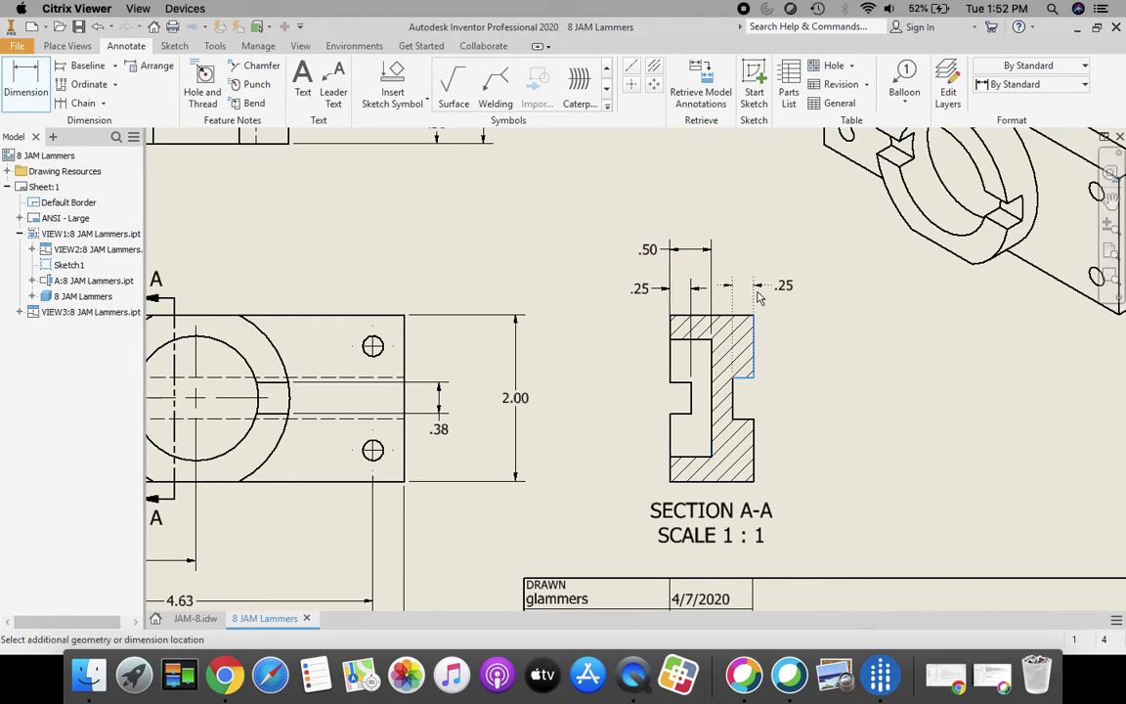
click(760, 293)
click(755, 424)
click(758, 384)
click(794, 411)
- Dimension the distance from the section's lower edge to the back groove, in line below the groove width
click(753, 484)
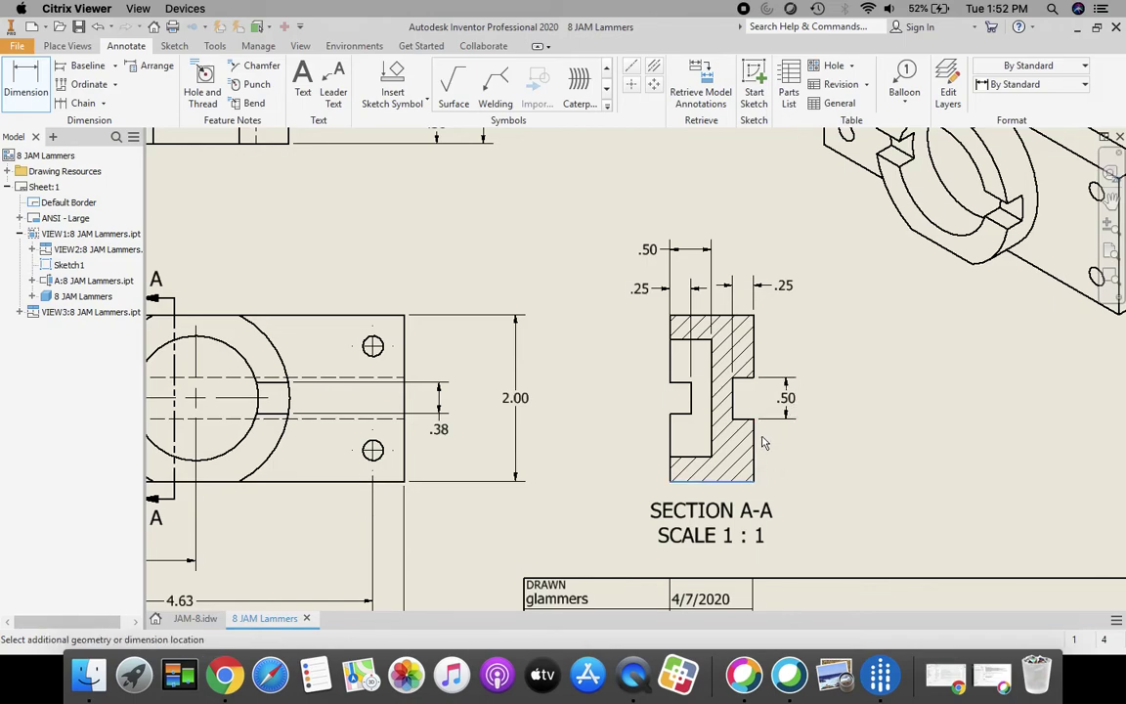
click(754, 419)
click(787, 449)
- Add a radius dimension to the ring's outer arc, placed above and right of the ring in the front view
key(Home)
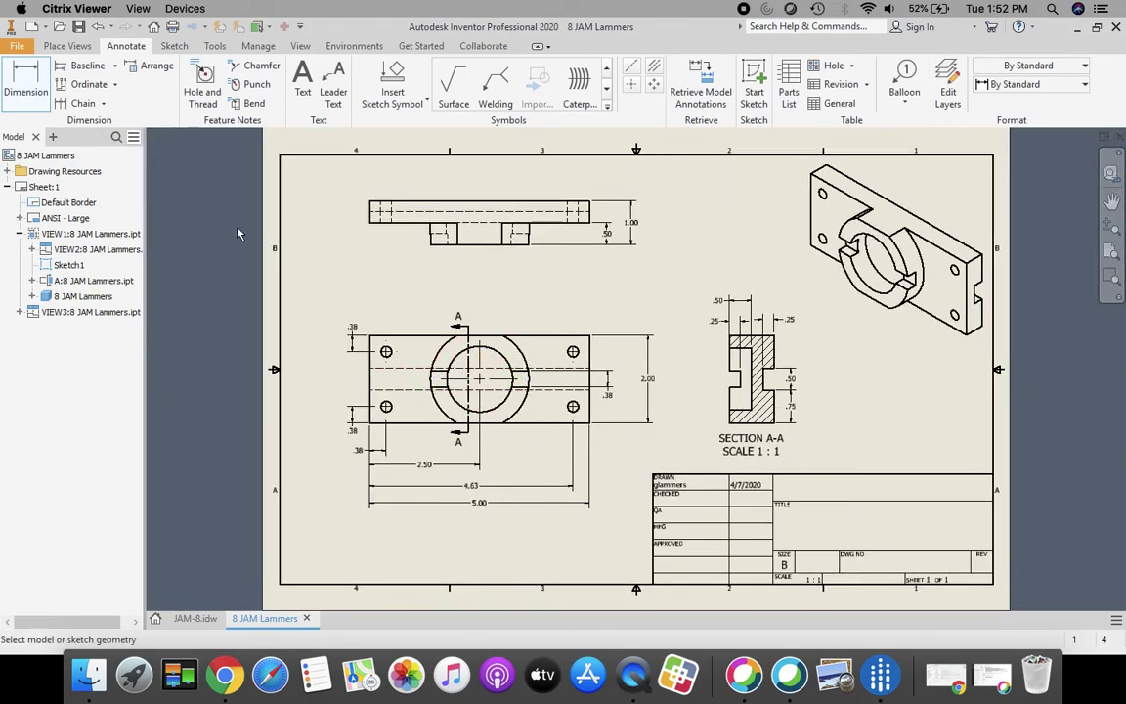
click(26, 83)
click(518, 350)
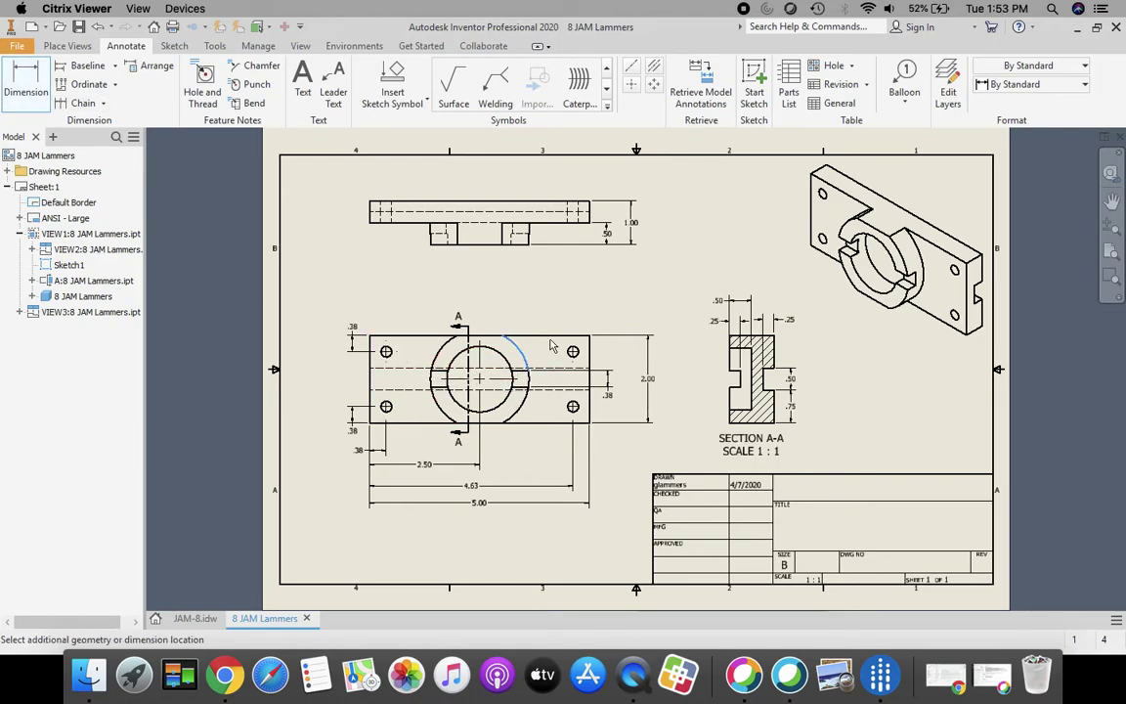
click(29, 92)
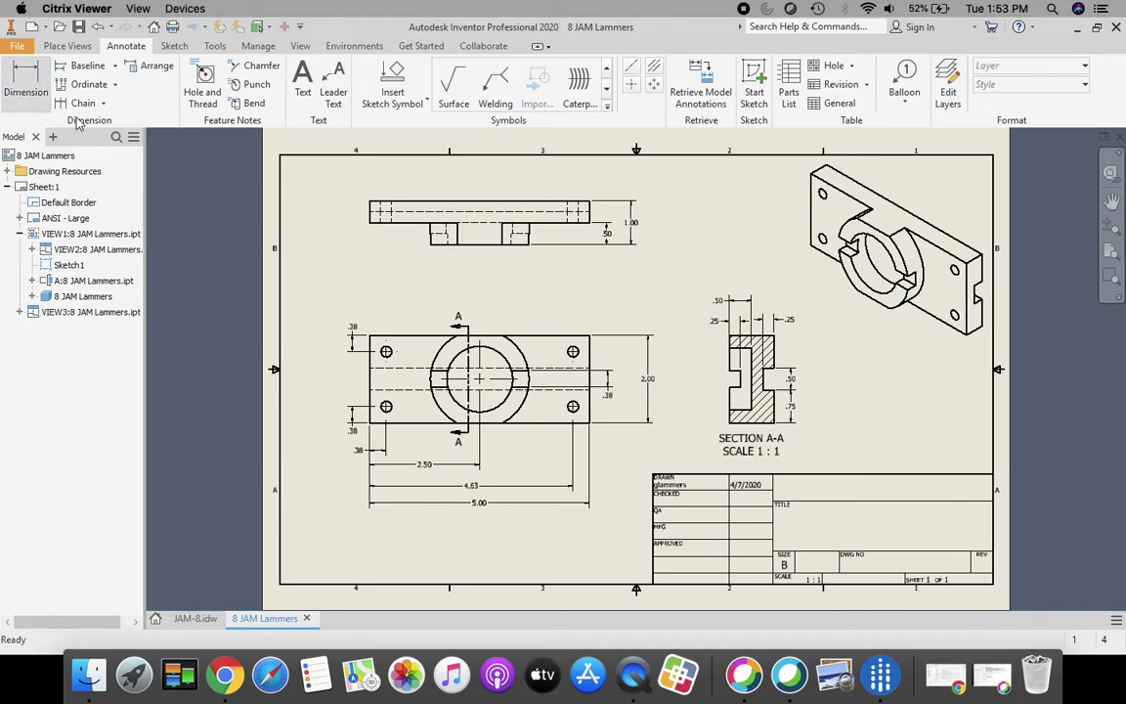
click(516, 349)
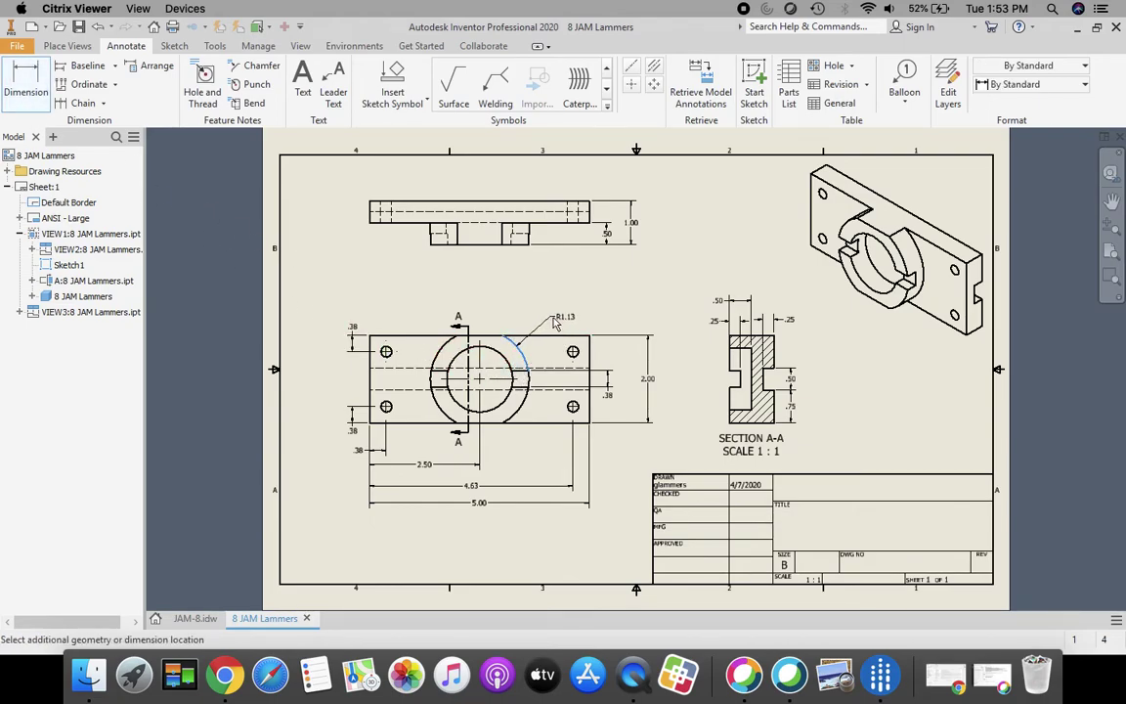
click(556, 322)
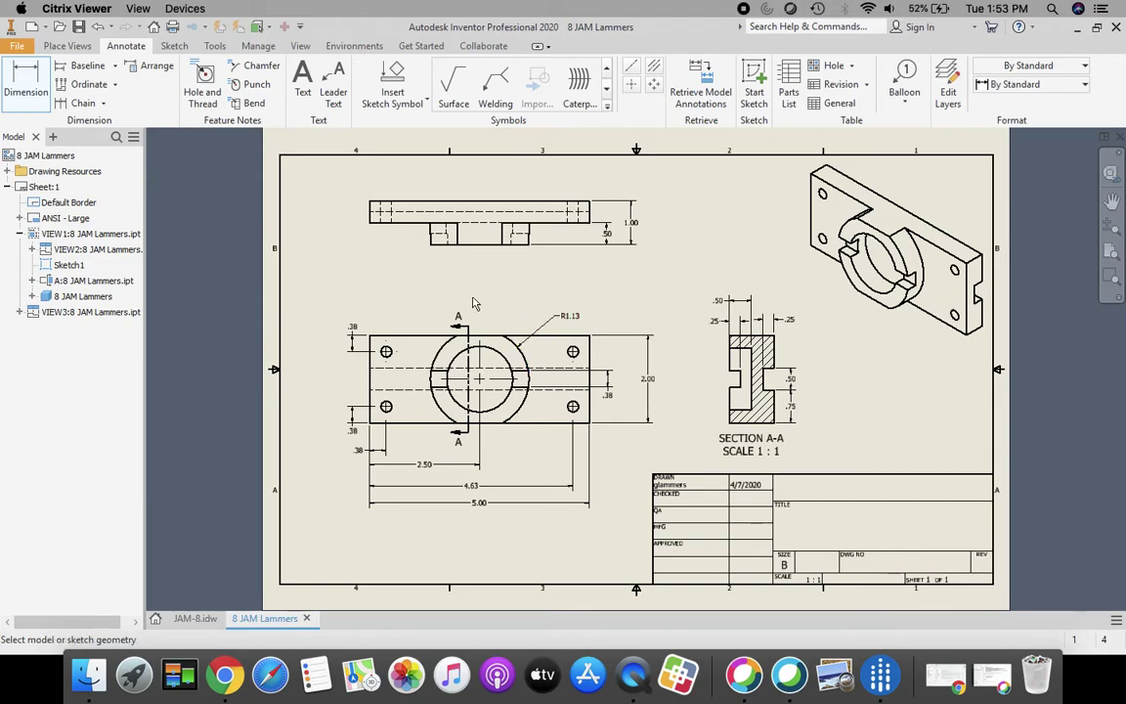
- Add hole notes above the front view for the central bore and the upper-left mounting hole
click(203, 80)
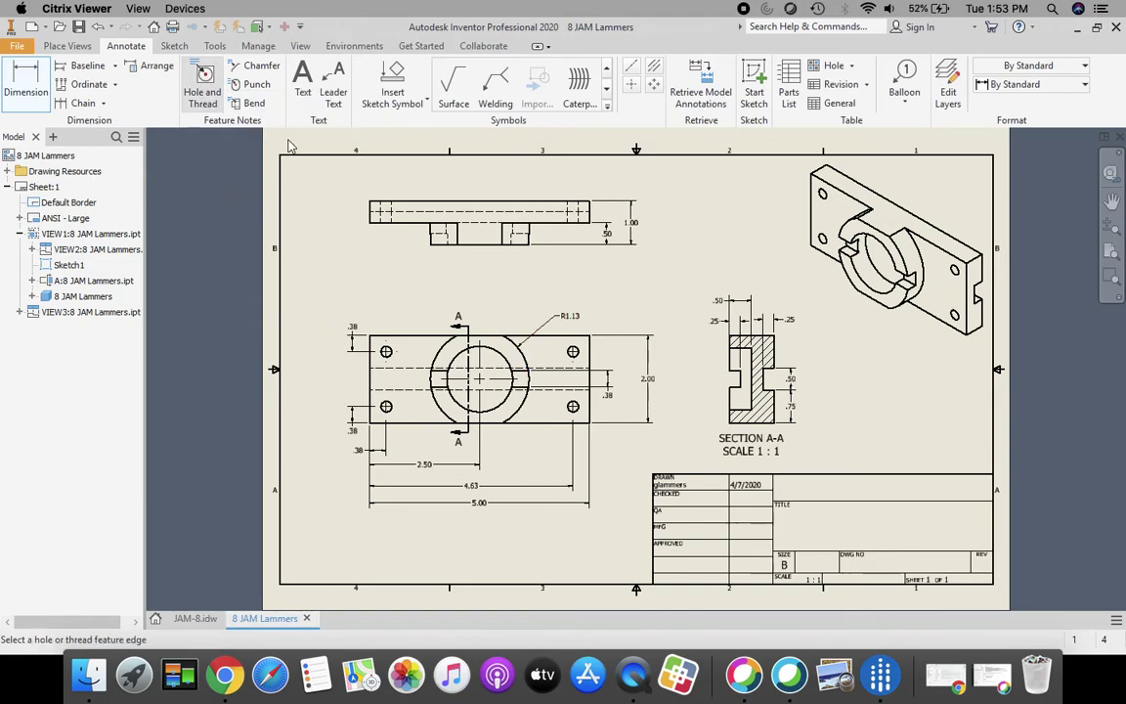
click(508, 363)
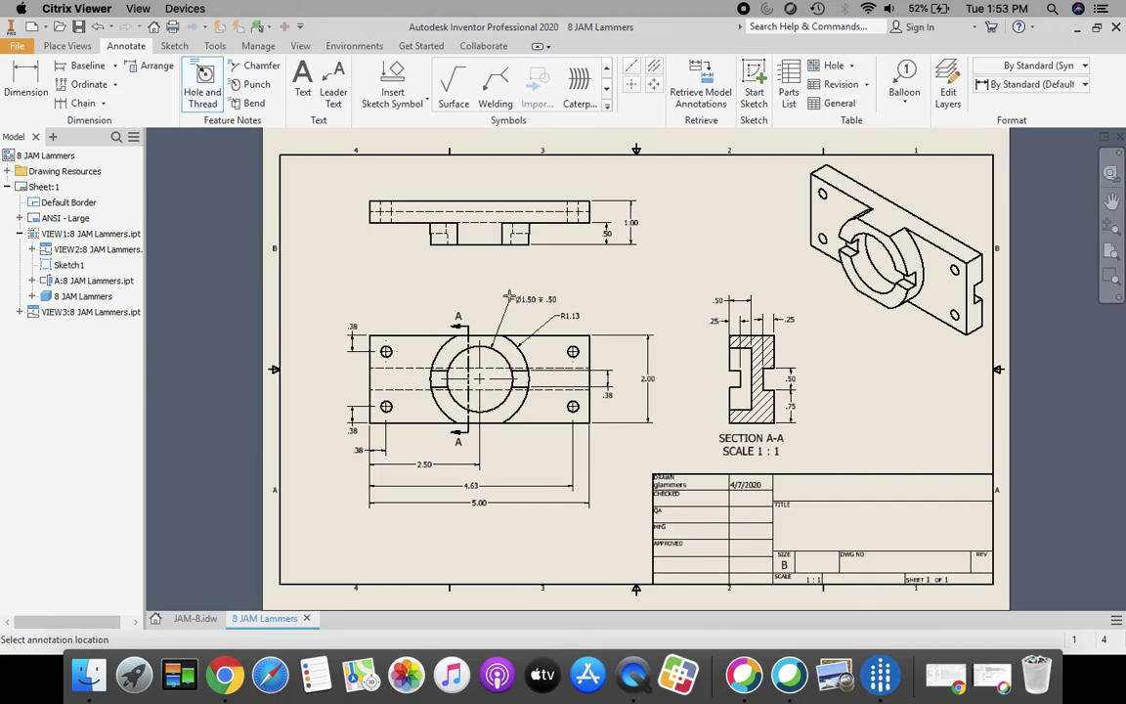
click(509, 295)
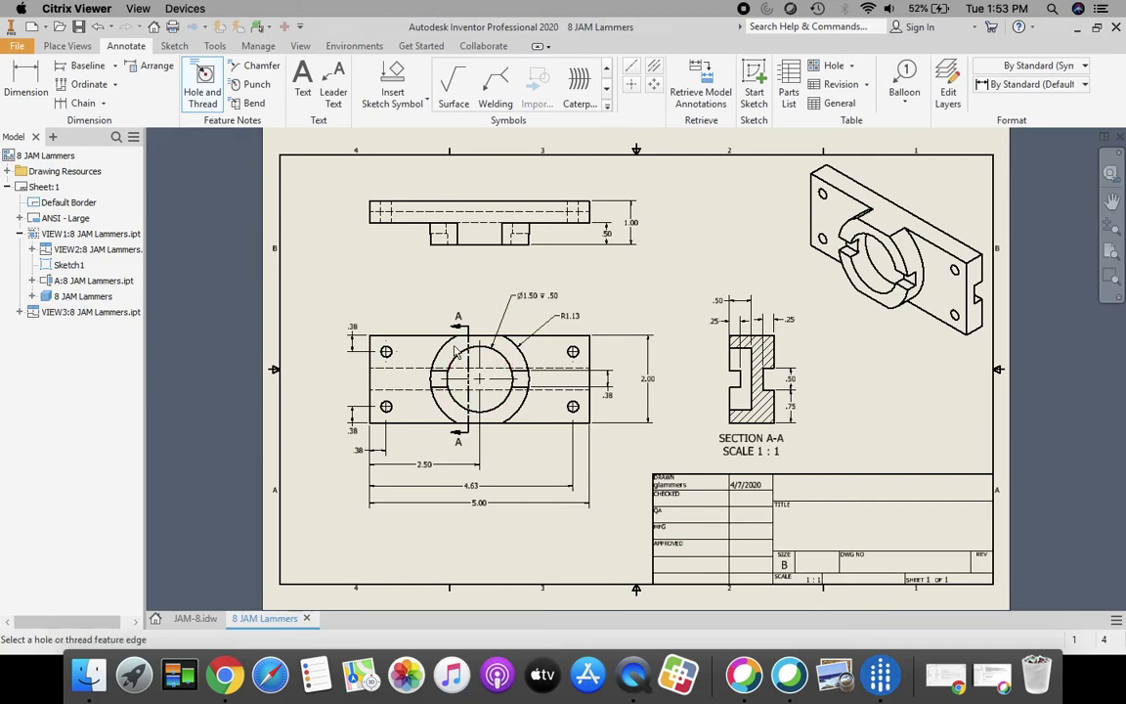
click(391, 355)
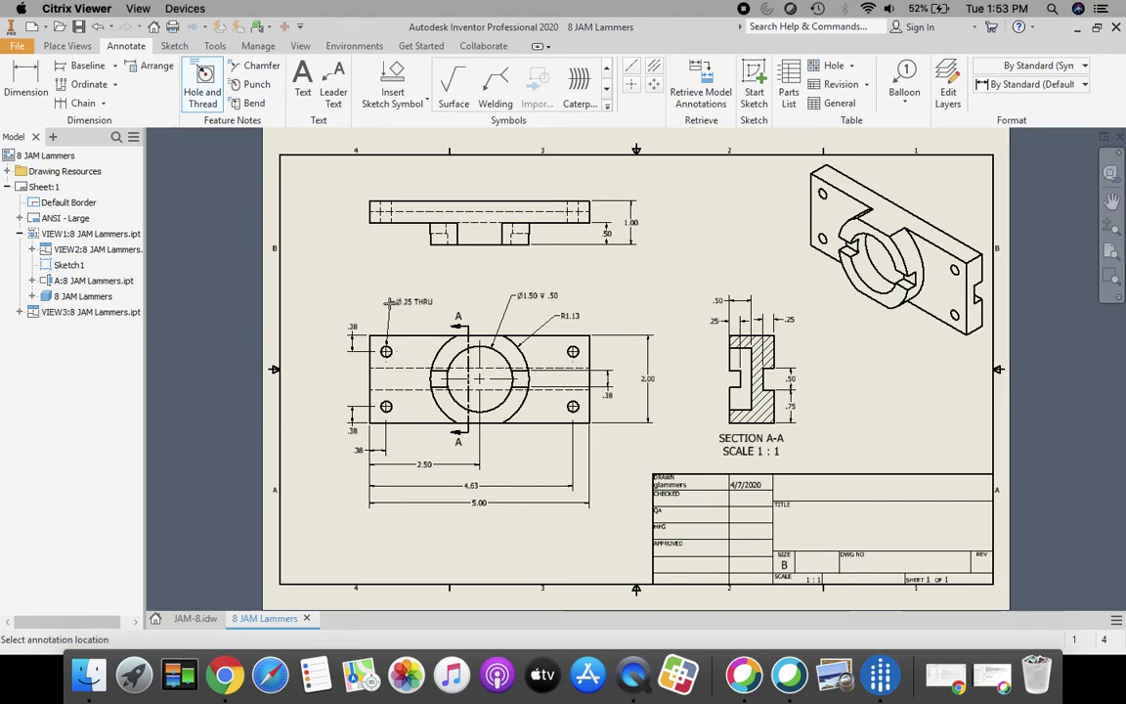
click(389, 302)
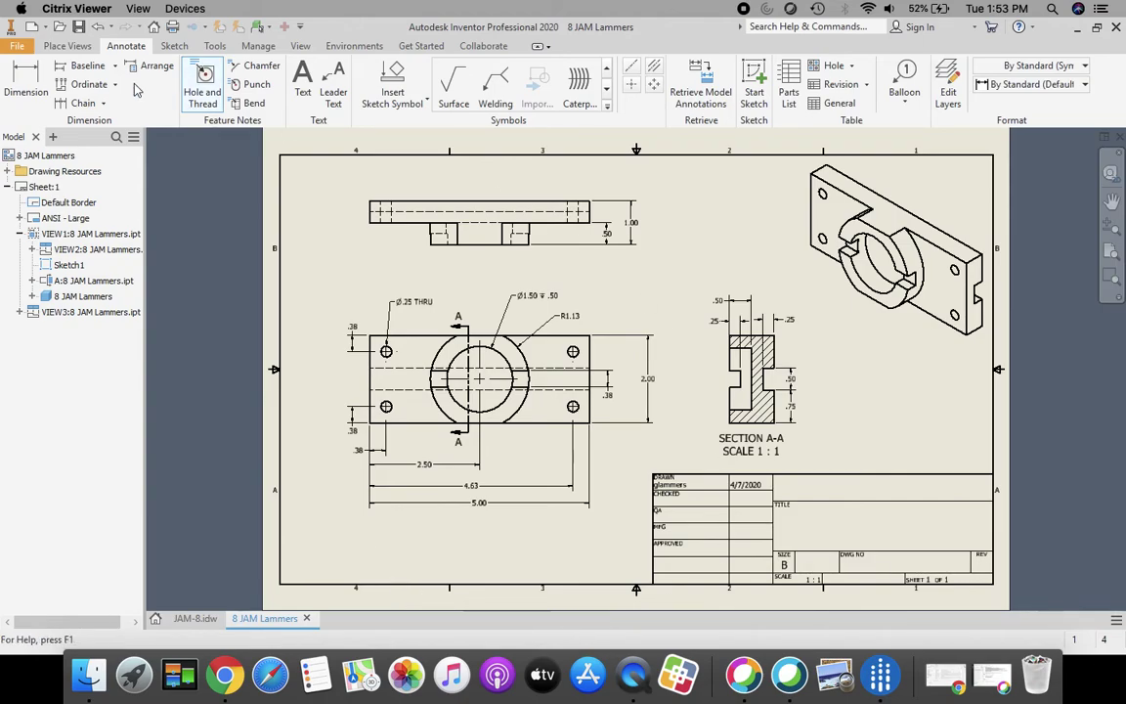
- Save the drawing as an Inventor drawing file (.idw), keeping the suggested file name and folder
click(18, 46)
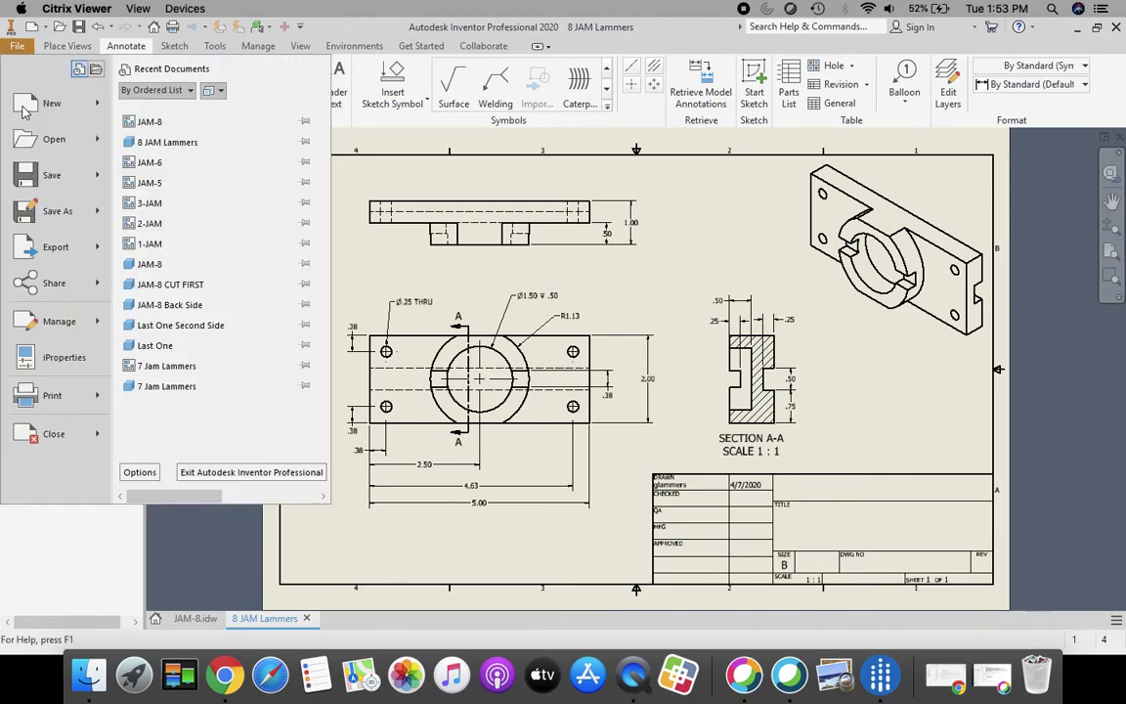
click(56, 223)
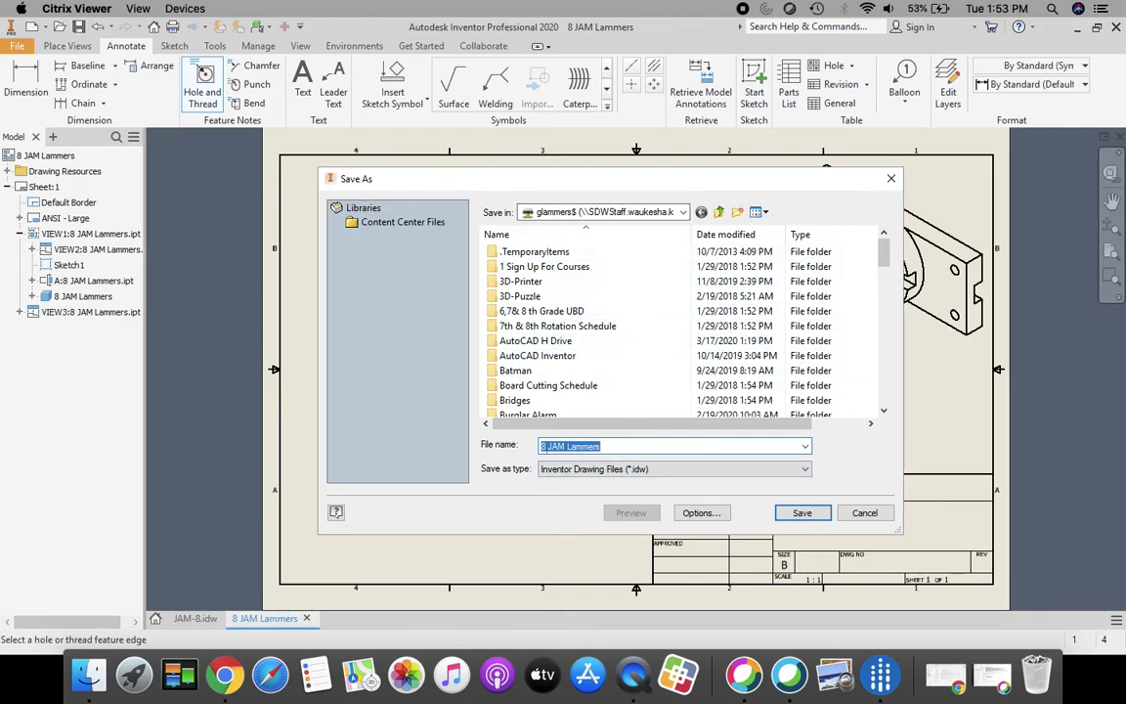
click(802, 516)
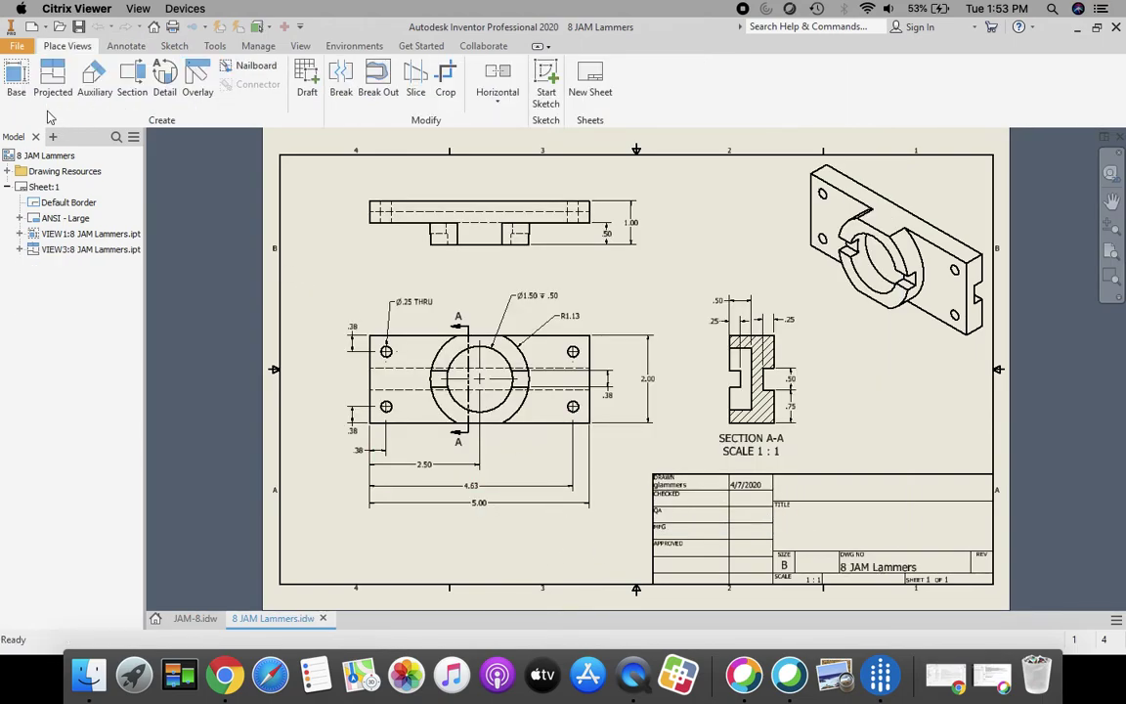
- Export the drawing as a PDF, keeping the suggested file name and folder
click(16, 47)
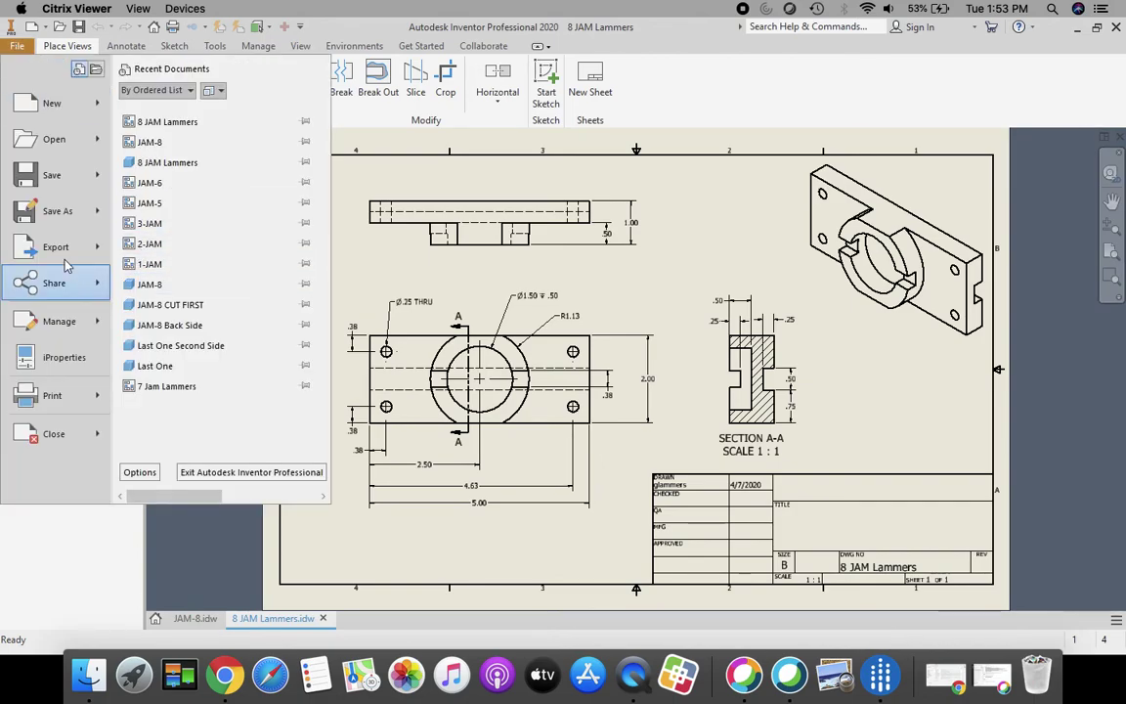
mouse_move(60, 252)
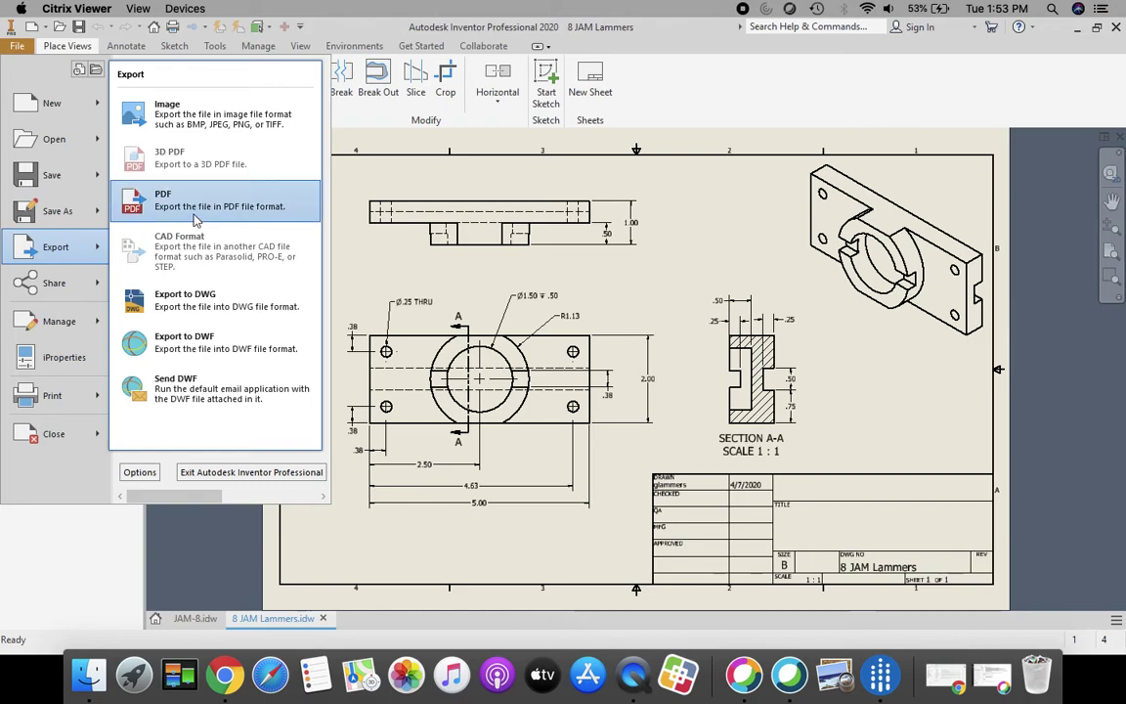
click(174, 197)
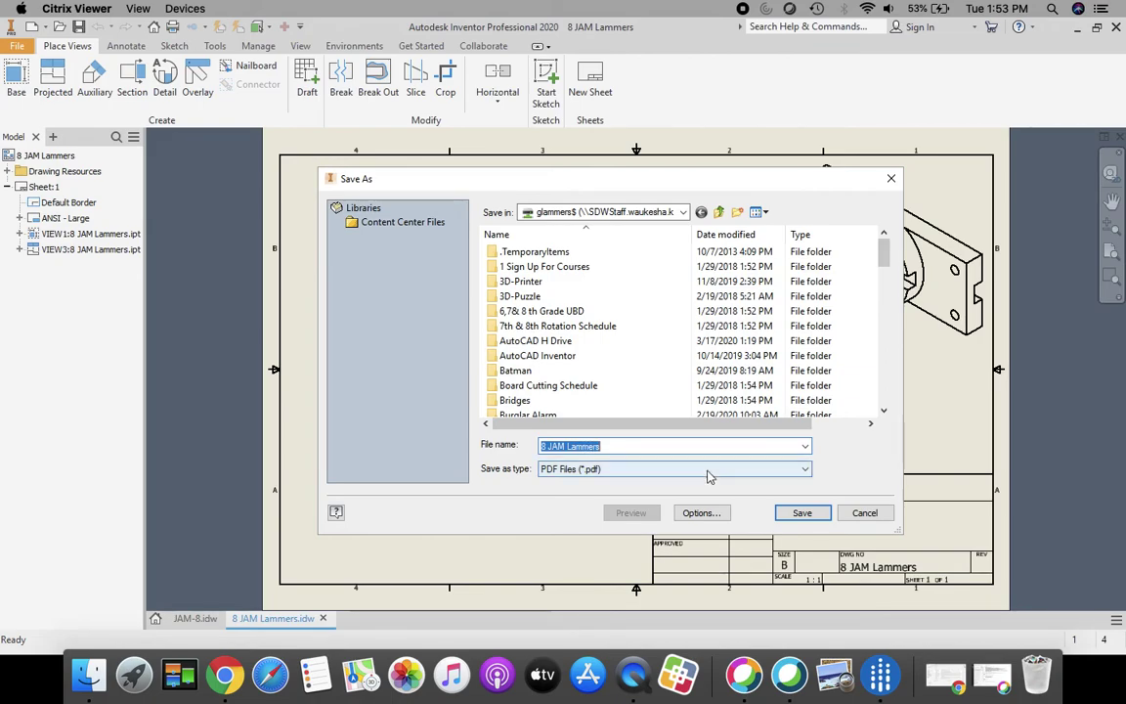
click(809, 516)
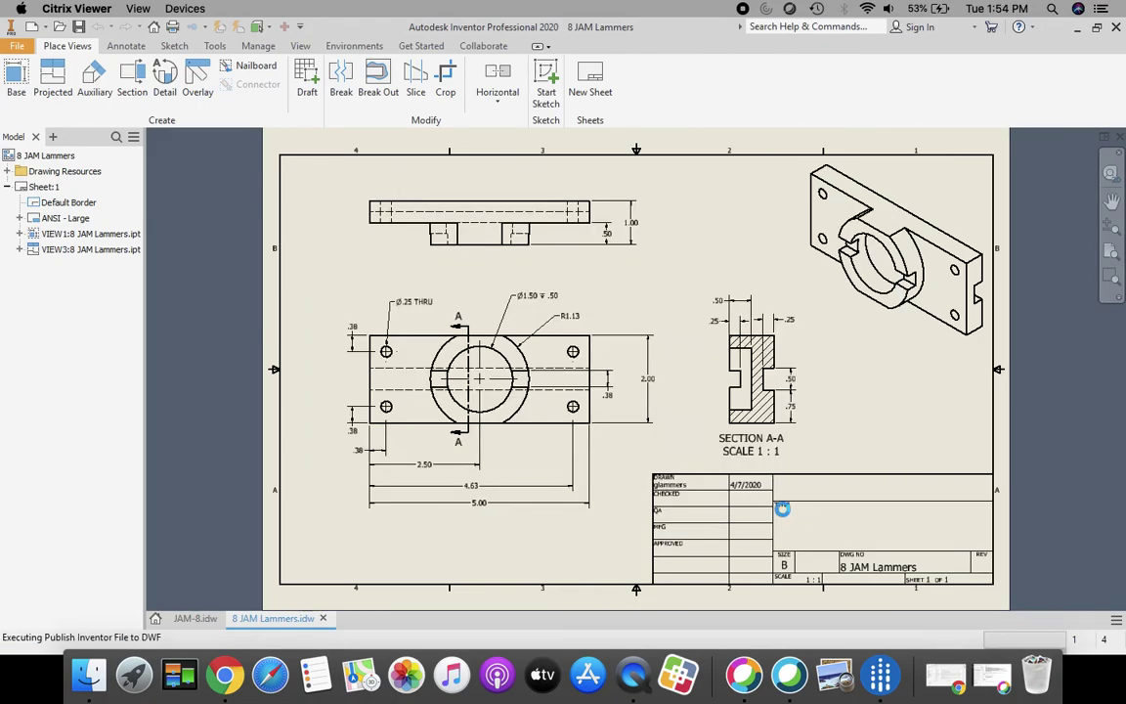